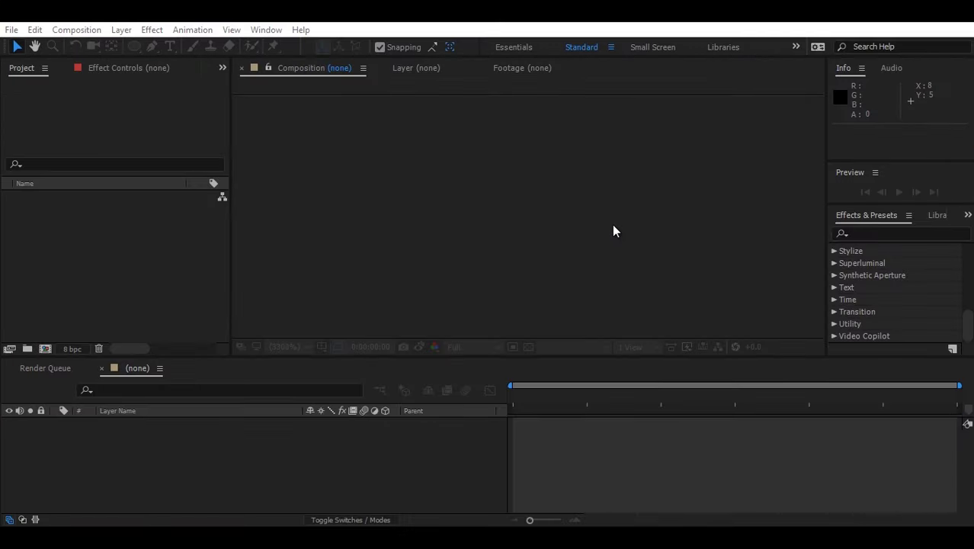
Create a 1920x1080, 30 fps composition about one second long named Ball_jump.
click(449, 259)
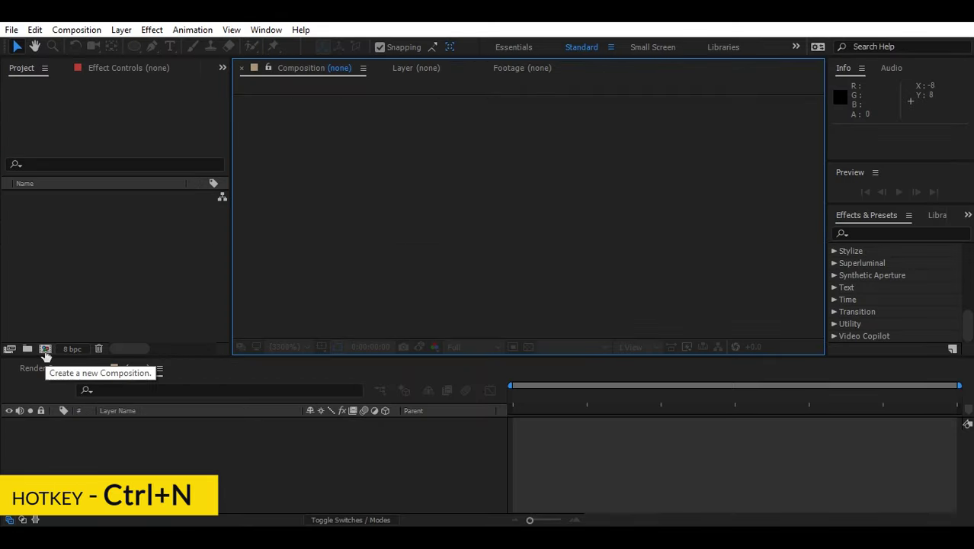
click(44, 350)
text(B)
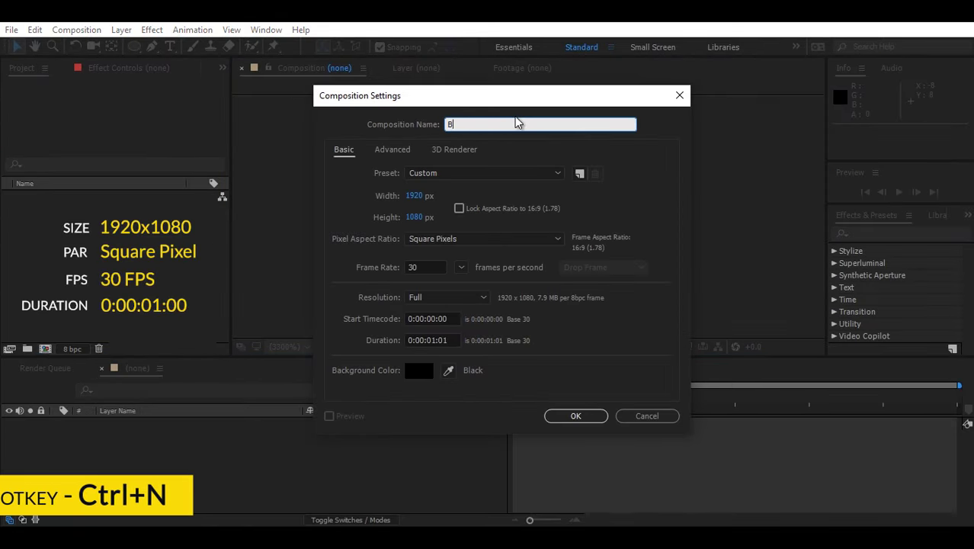
text(all_2)
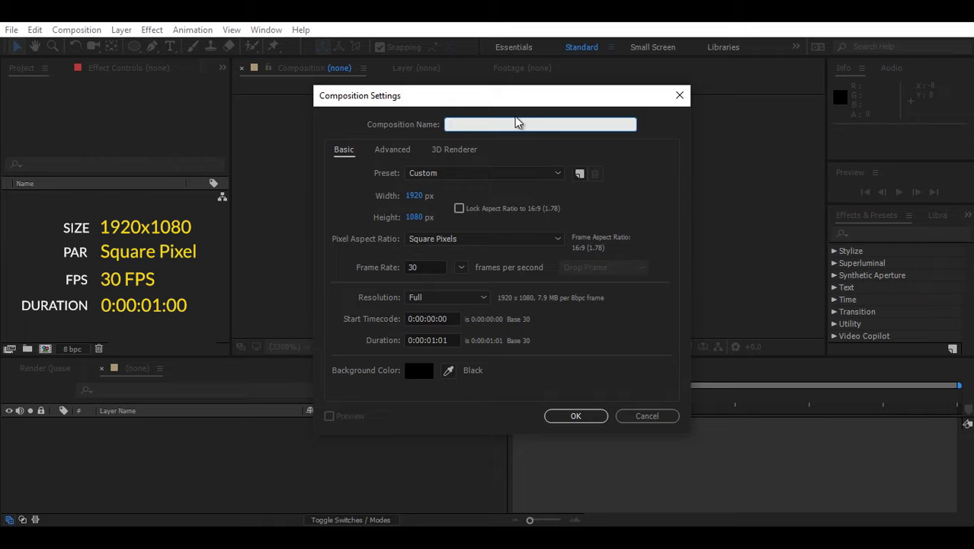
text(ump)
click(584, 415)
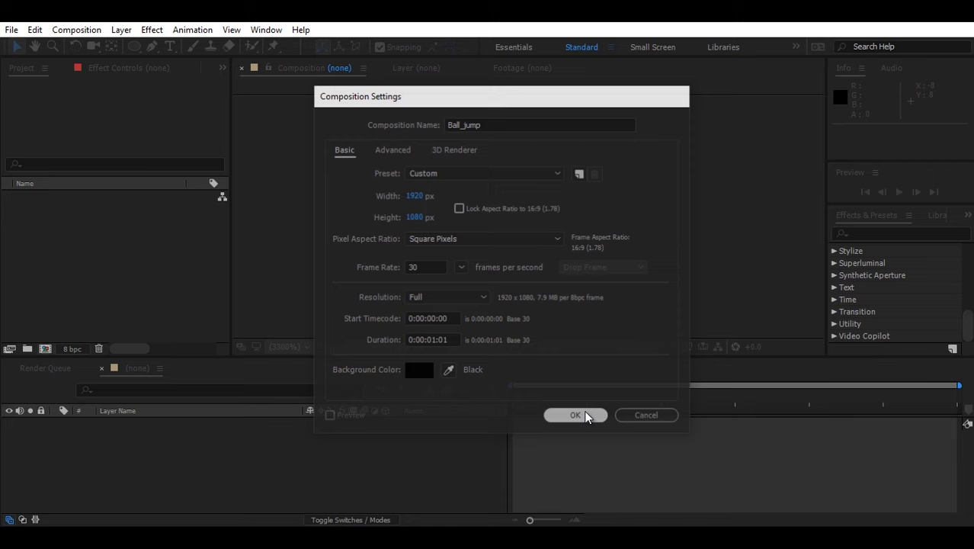
Add a dark blue 1920x1080 solid layer named BG through New > Solid.
right_click(339, 469)
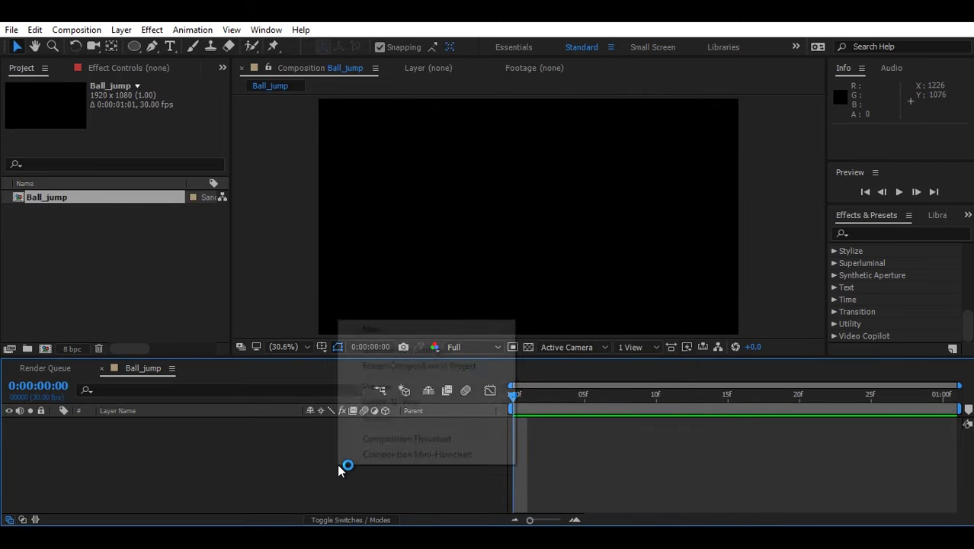
mouse_move(400, 331)
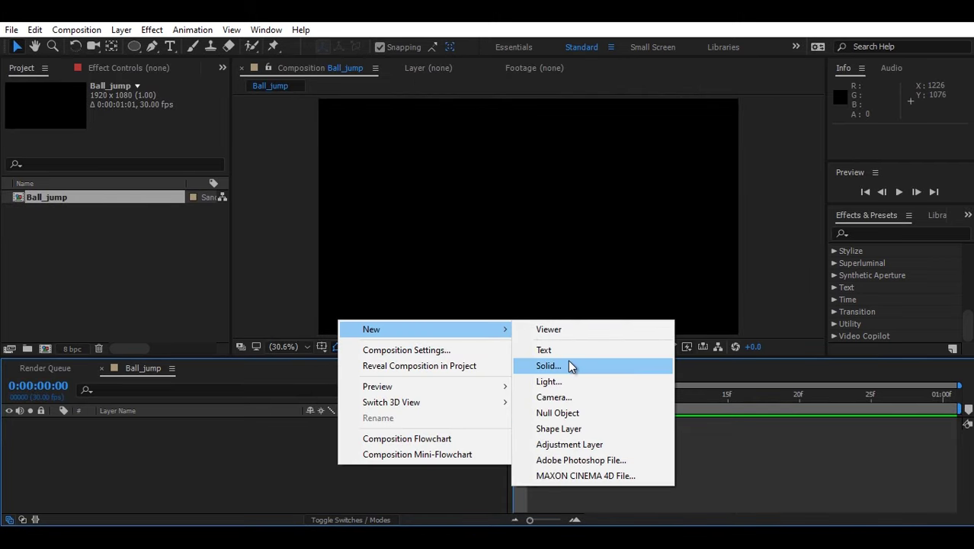
click(548, 366)
text(BG)
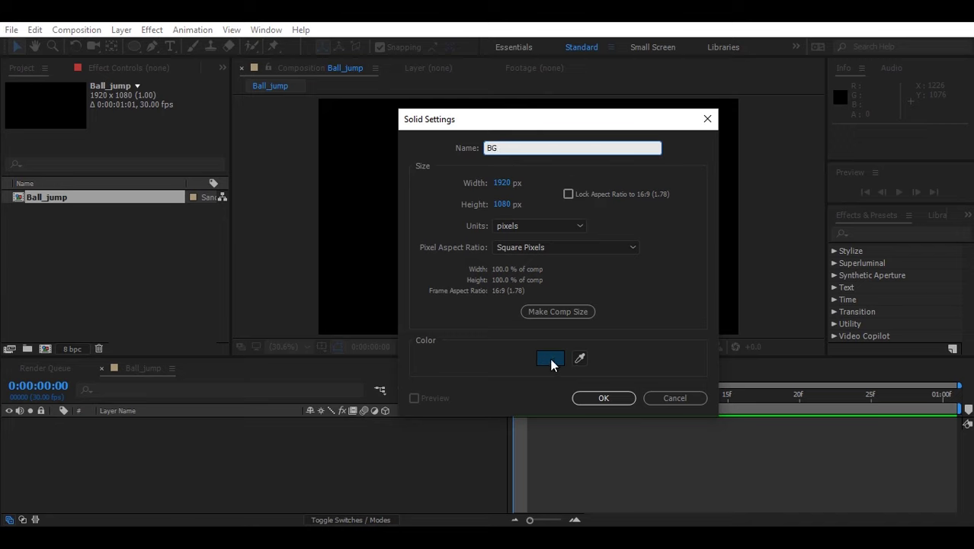
click(604, 398)
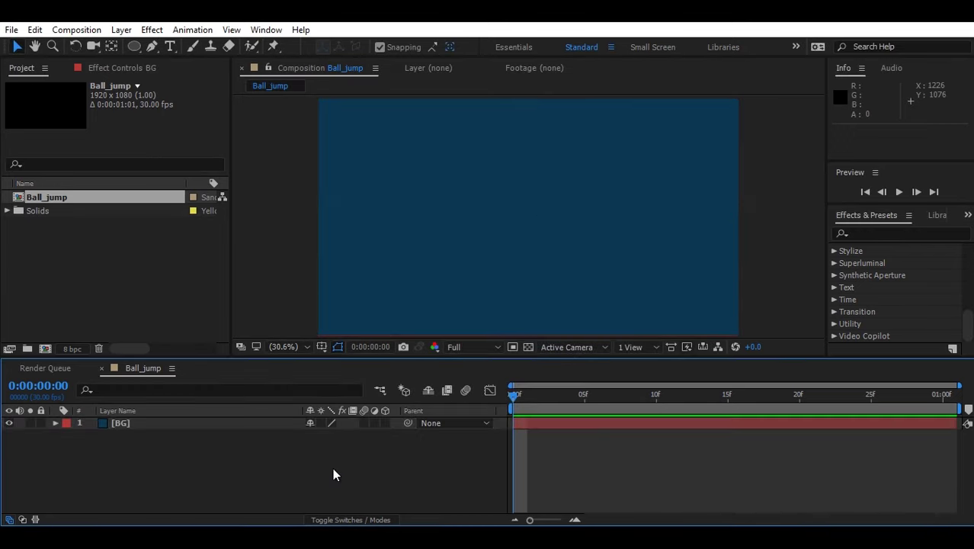
Set the Ellipse tool to a solid white fill with no stroke.
click(135, 47)
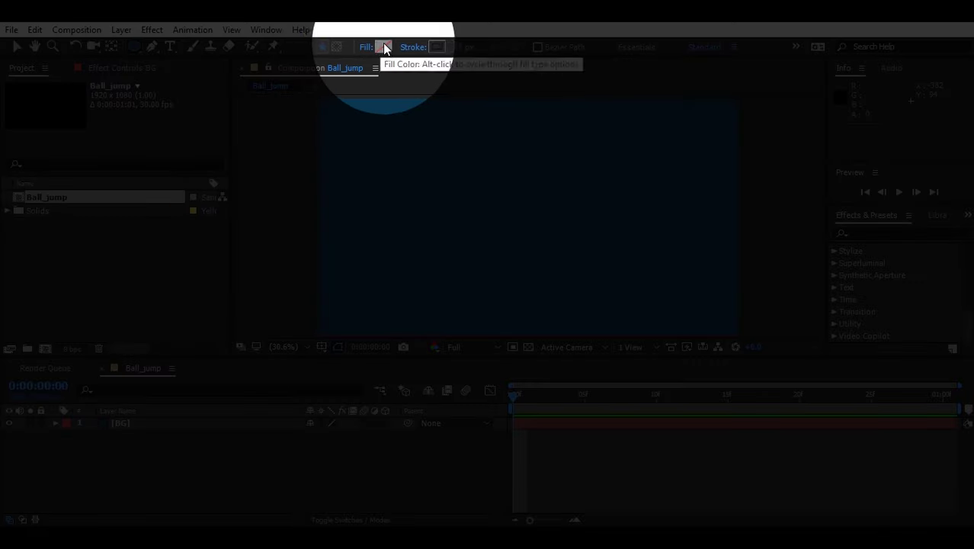
click(364, 49)
click(443, 225)
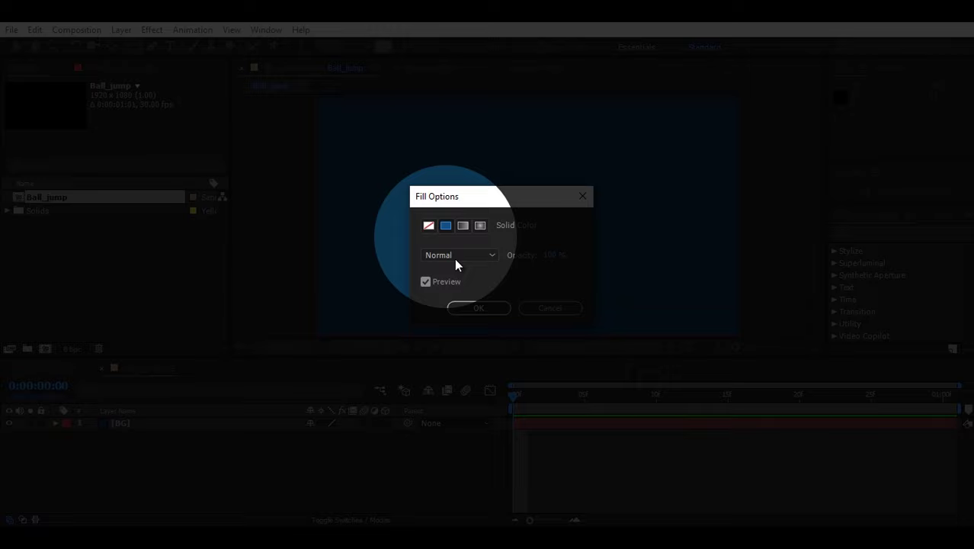
click(468, 308)
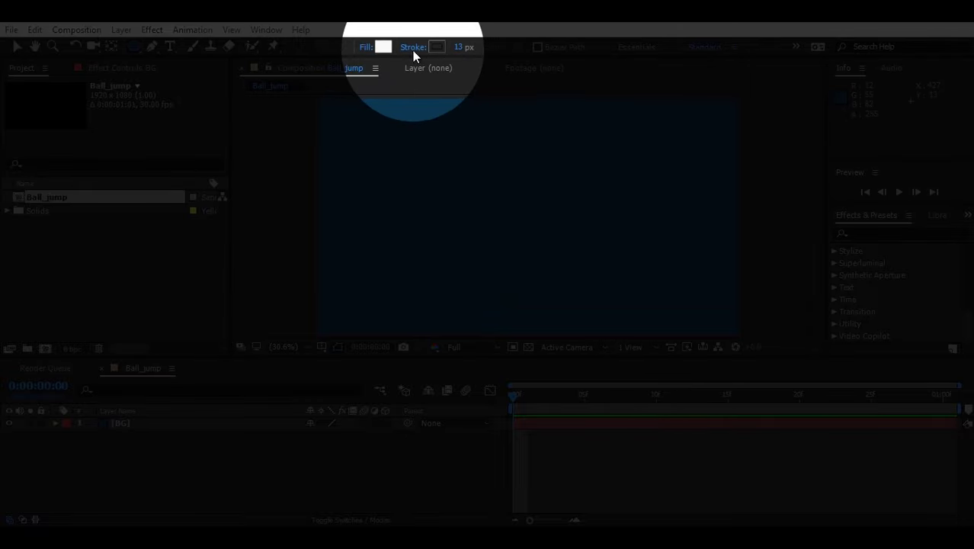
click(414, 48)
click(429, 224)
click(470, 308)
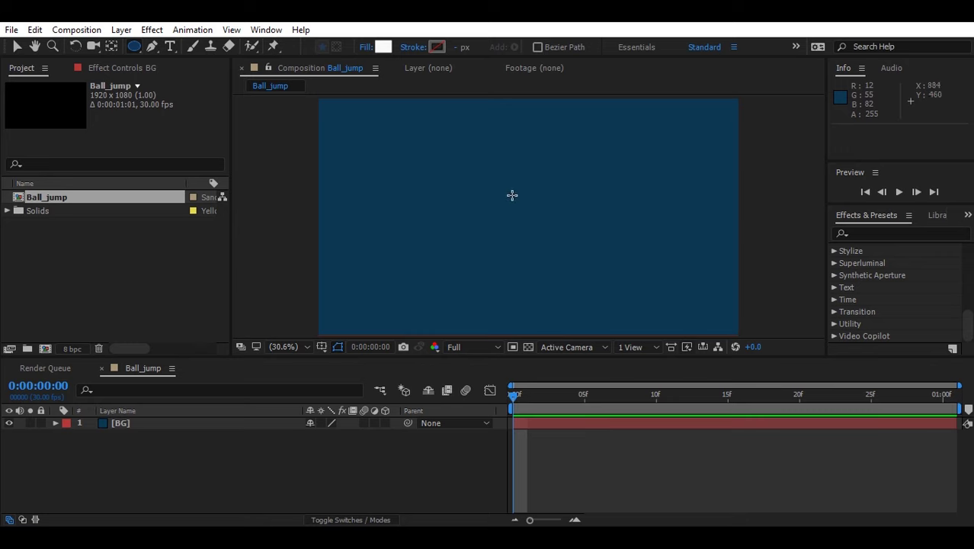
Draw a circle, then centre its anchor point and the layer in the composition.
drag(512, 185, 547, 222)
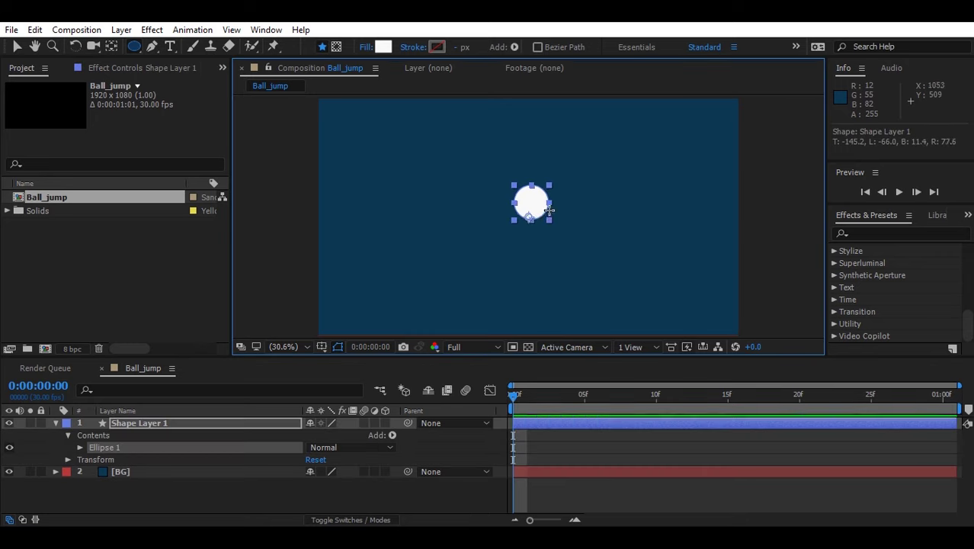
key(ctrl+alt+Home)
key(ctrl+Home)
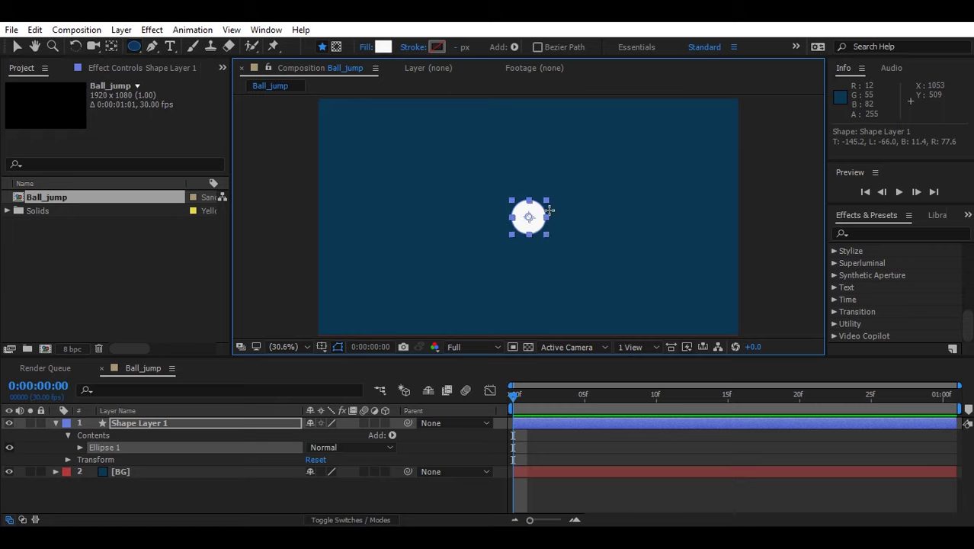
Rename Shape Layer 1 to Ball.
click(128, 423)
key(Return)
text(Ball)
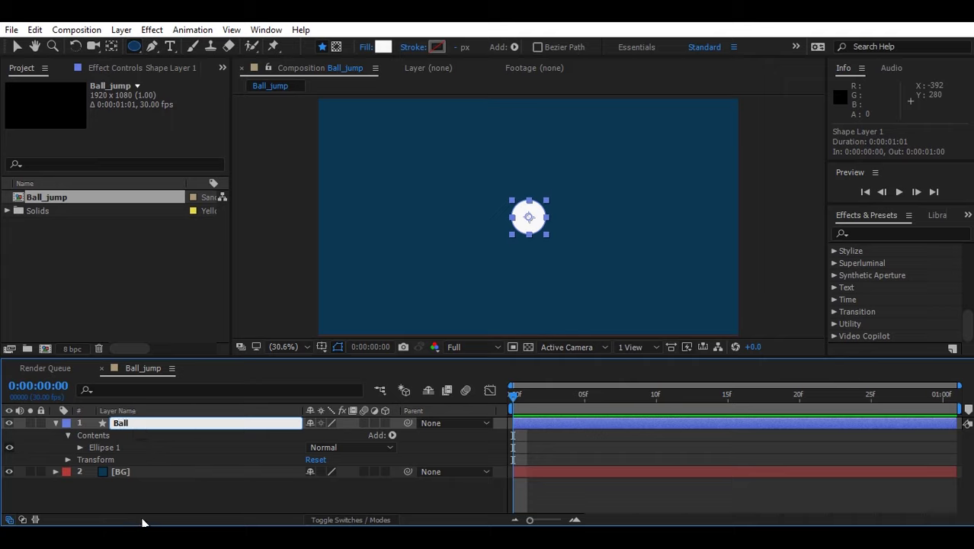
key(Return)
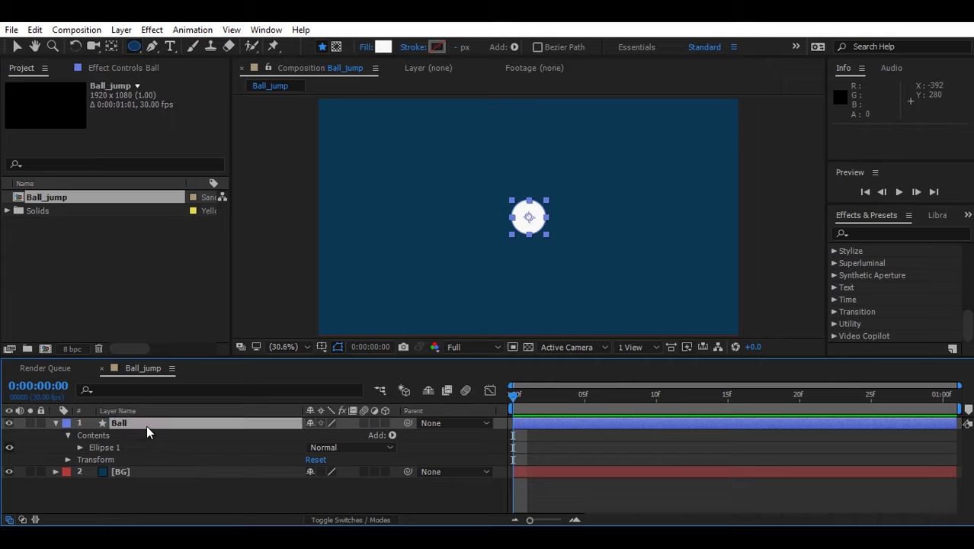
Move the Ball's anchor point to the ball's bottom edge and show its Position (960.0, 618.3).
key(v)
click(57, 423)
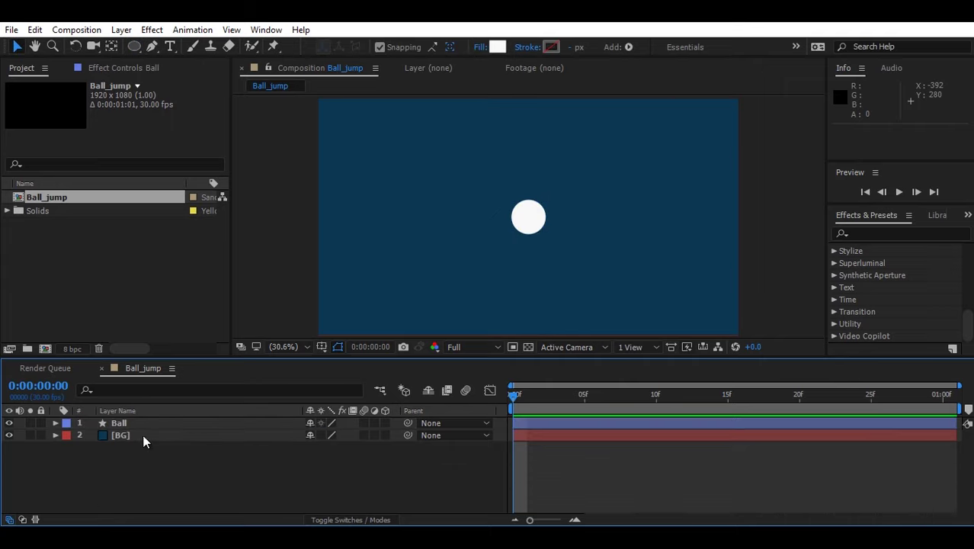
click(149, 426)
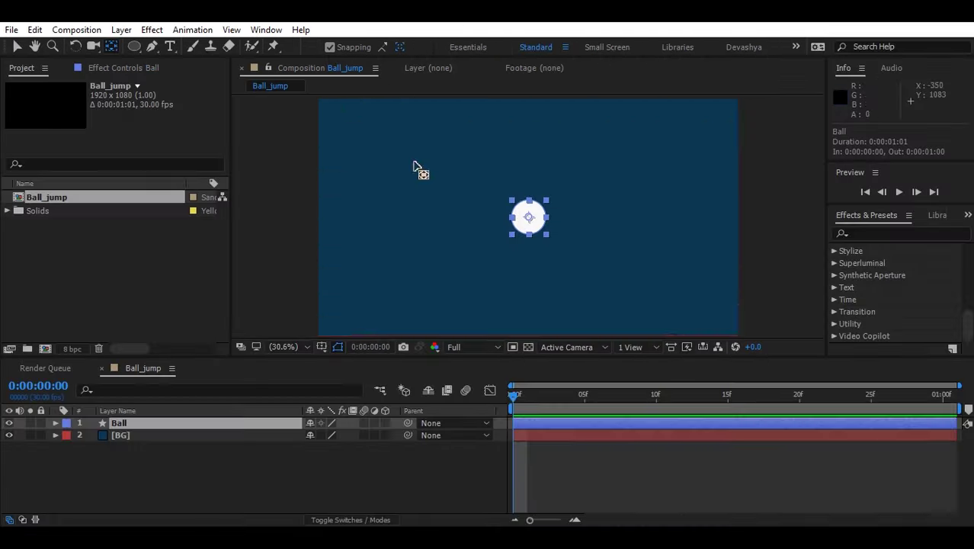
drag(528, 217, 532, 241)
click(259, 450)
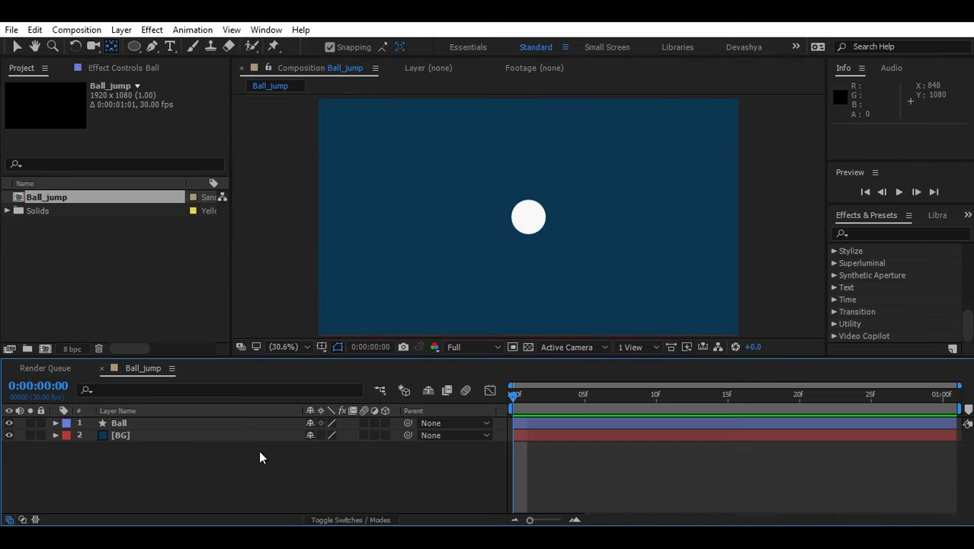
click(215, 423)
key(p)
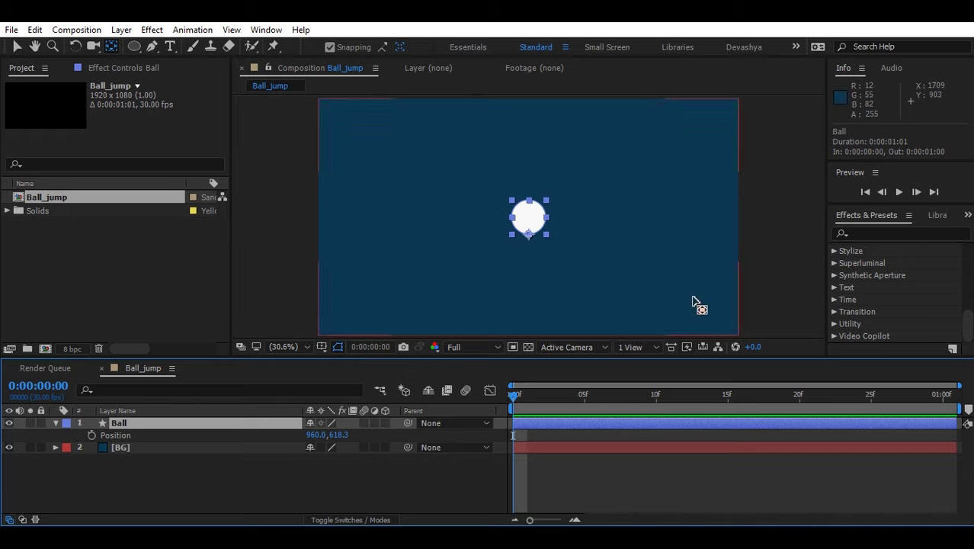
Show rulers, drag a horizontal guide to mark the floor, and reveal the Ball's Position.
key(ctrl+r)
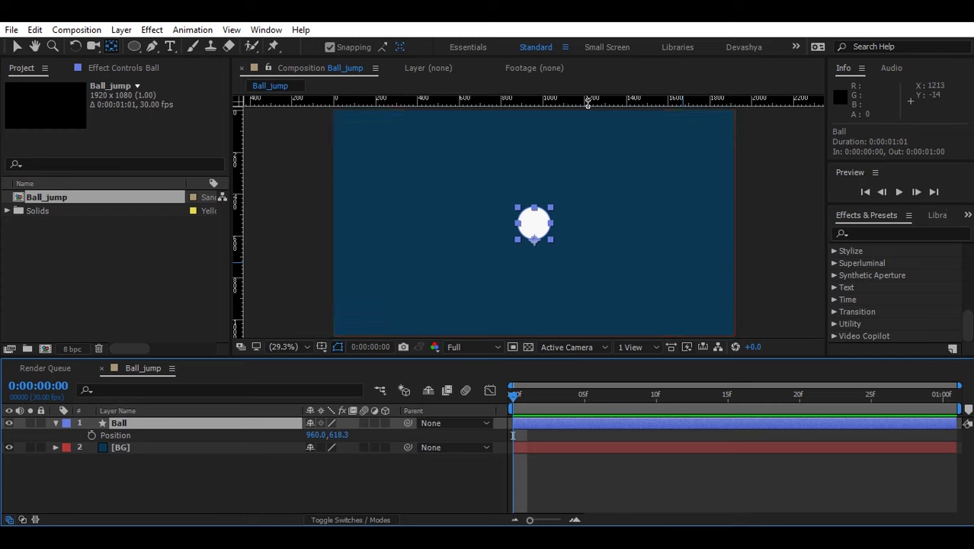
drag(587, 98, 609, 318)
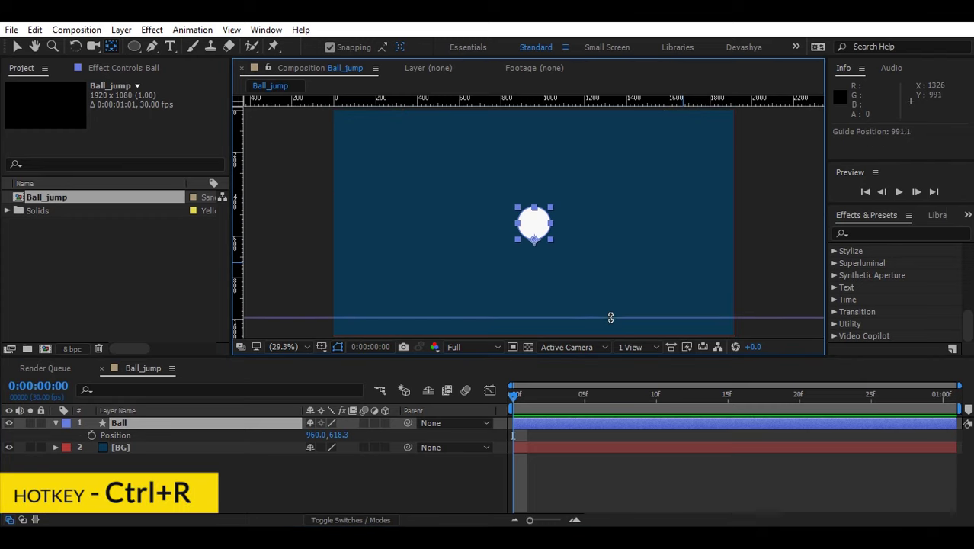
click(104, 464)
click(119, 423)
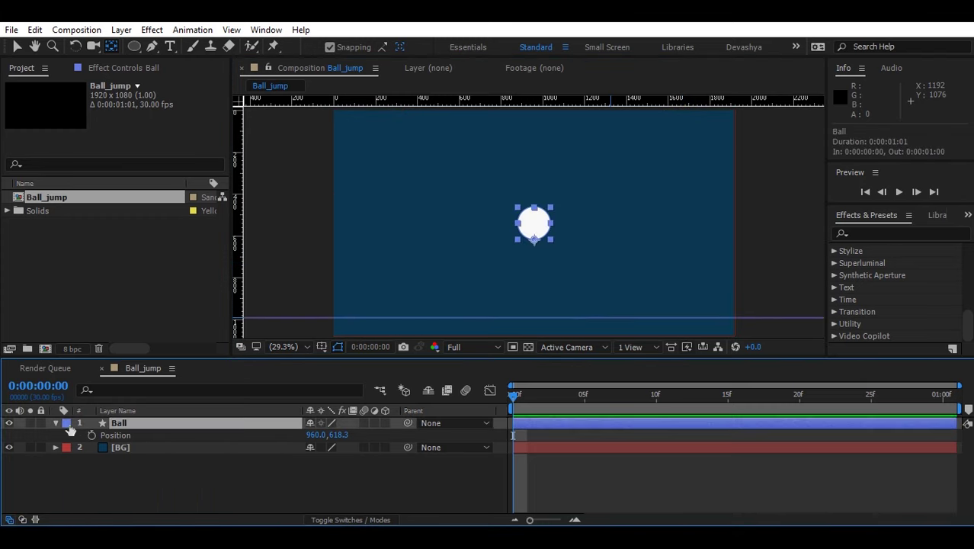
click(55, 423)
key(p)
Keyframe Position at 960.0, 382.3 for 0f and 1:00, and 960.0, 989.3 at 15f.
click(92, 435)
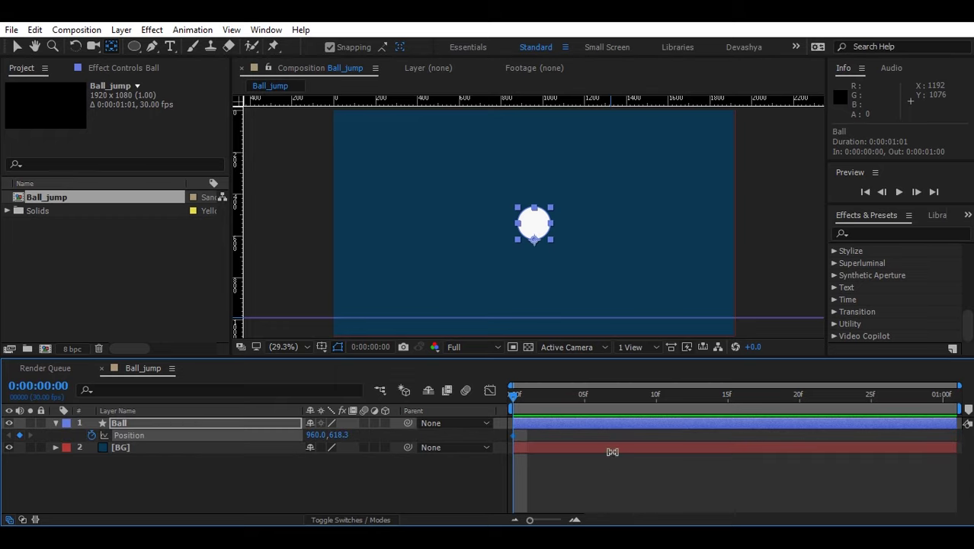
drag(340, 435, 159, 452)
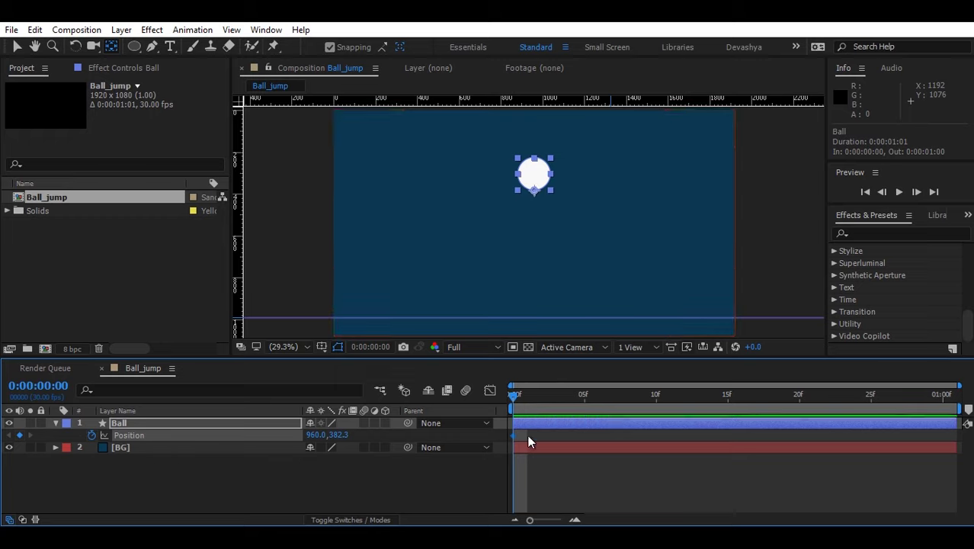
drag(526, 434, 505, 440)
key(ctrl+c)
drag(522, 402, 729, 444)
key(ctrl+v)
drag(338, 435, 746, 461)
Apply Easy Ease to the Position keyframes and preview the bounce.
click(597, 477)
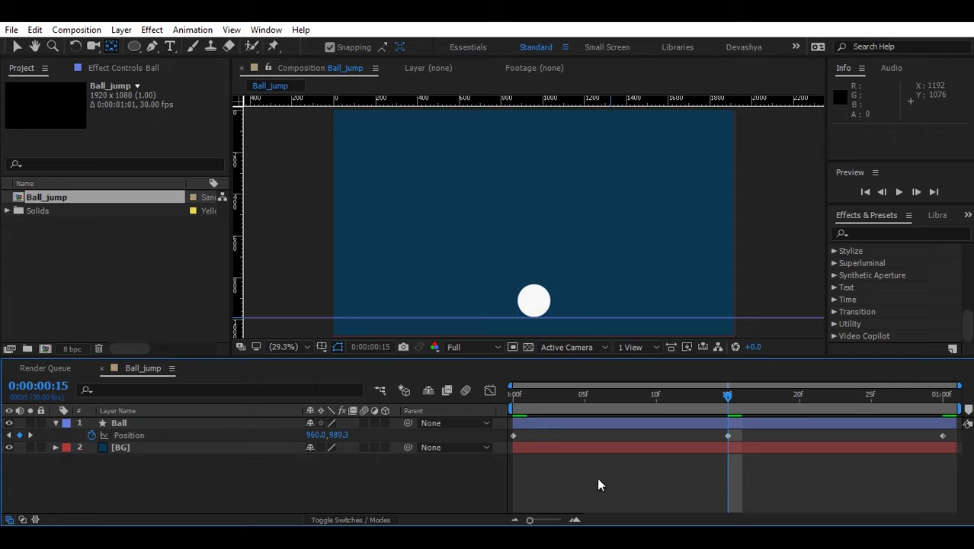
click(537, 435)
drag(918, 435, 949, 435)
right_click(945, 436)
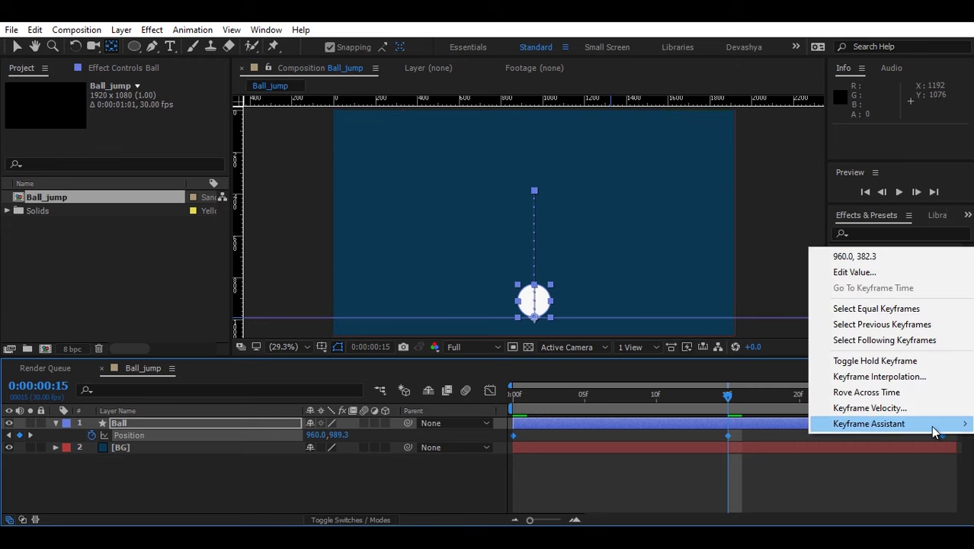
mouse_move(937, 425)
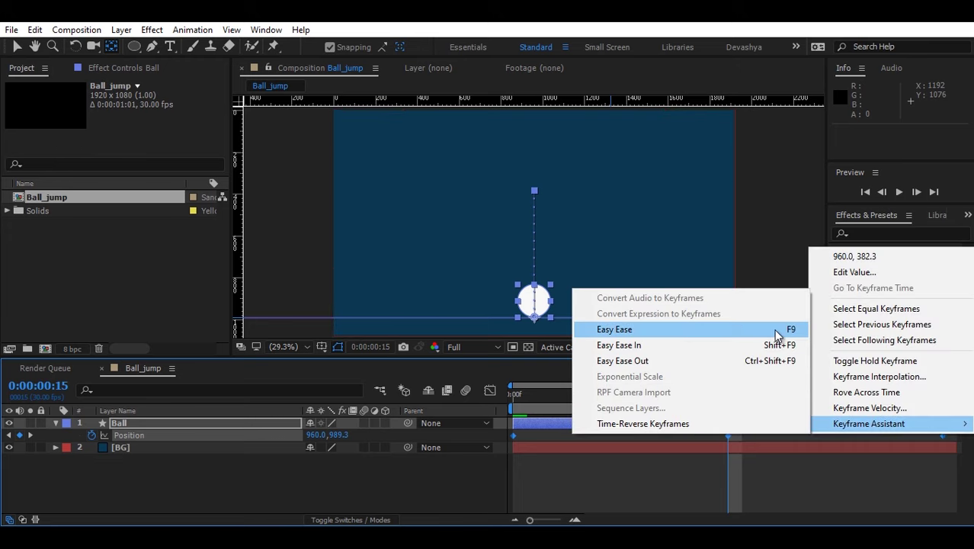
click(709, 330)
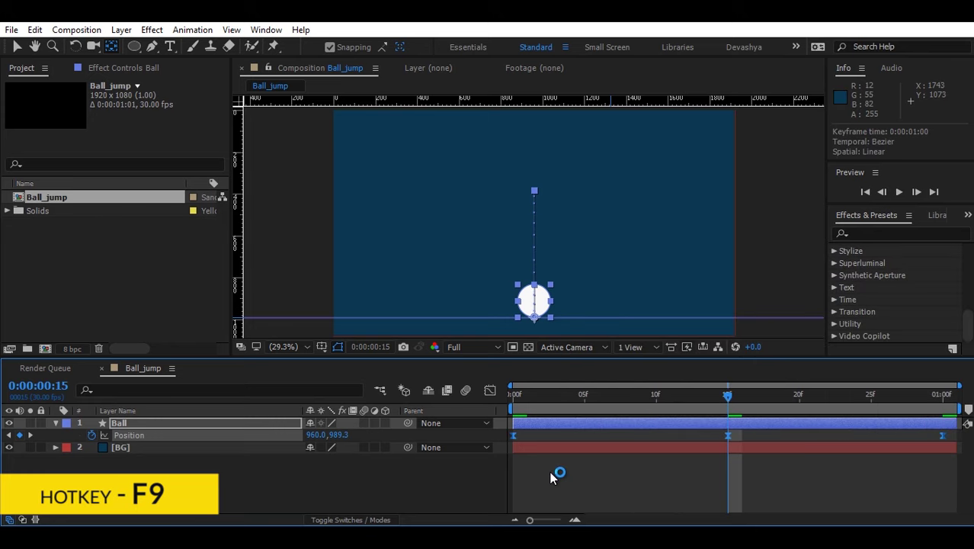
key(space)
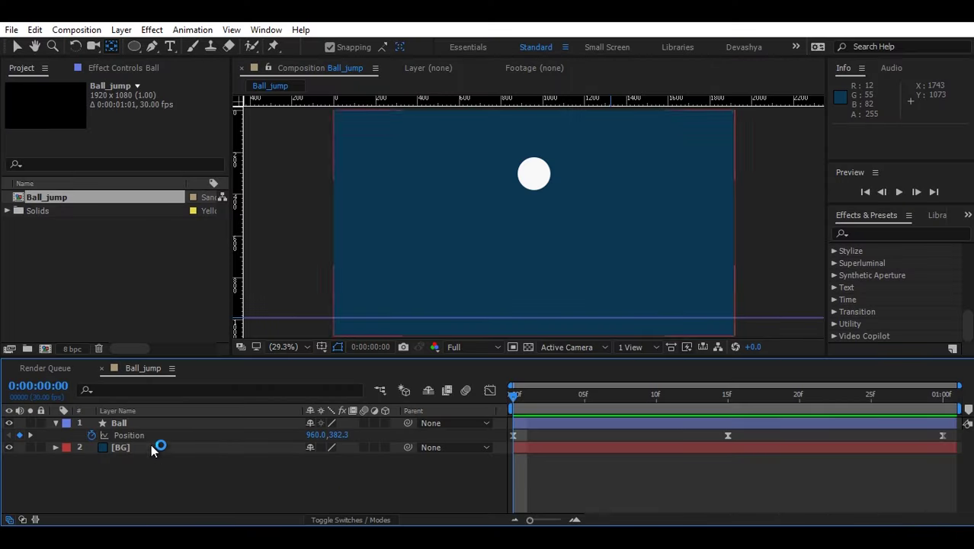
Drag the Position keyframes' speed-graph handles to full influence, then preview, stopping at frame 17.
click(172, 436)
click(490, 390)
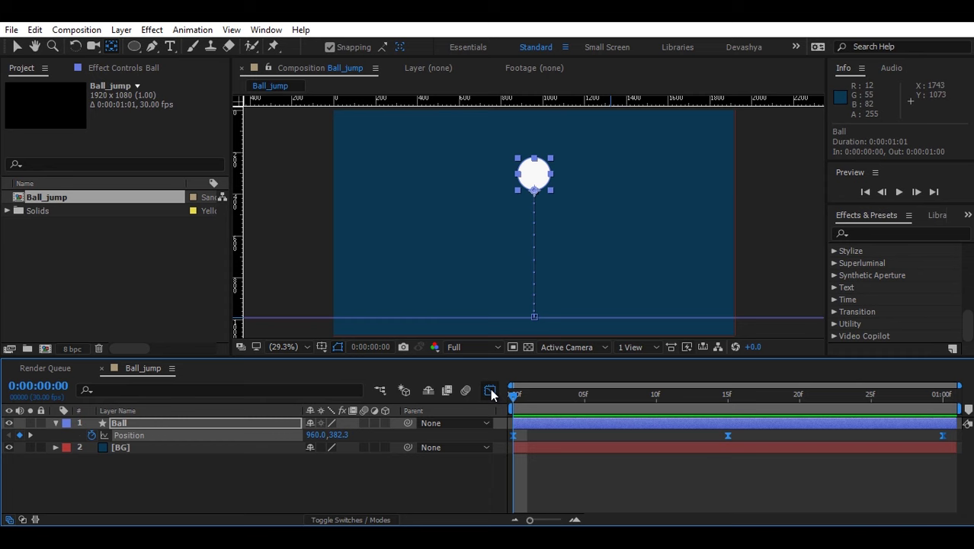
key(grave)
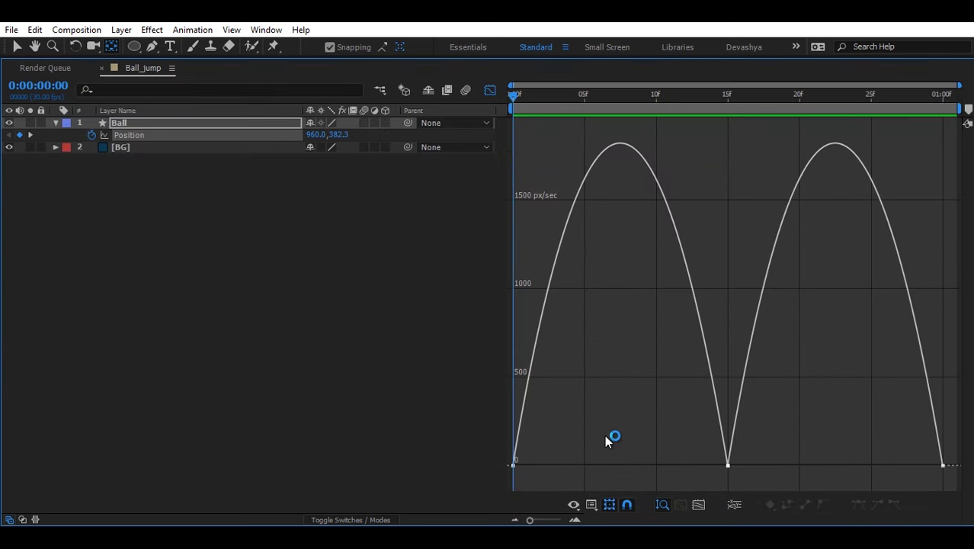
drag(611, 436, 668, 474)
drag(863, 445, 761, 466)
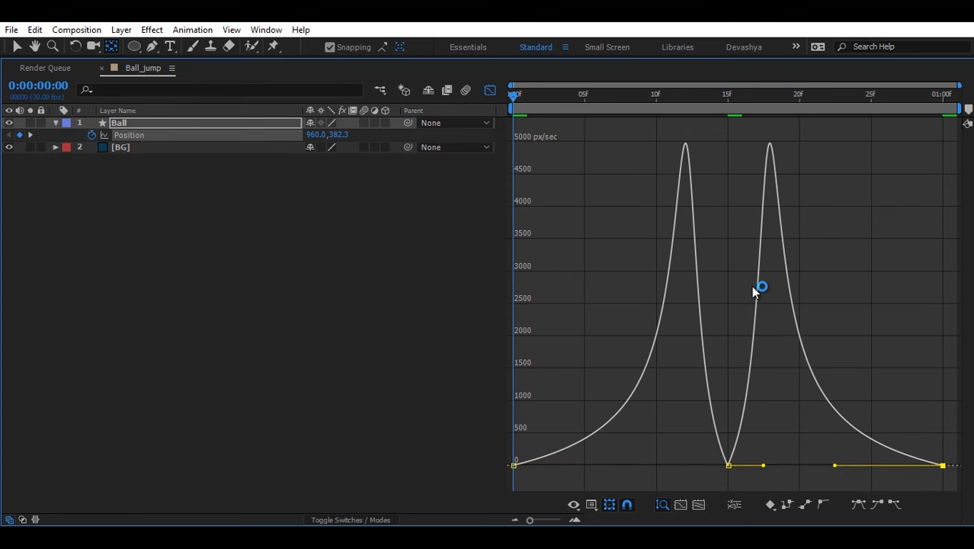
key(grave)
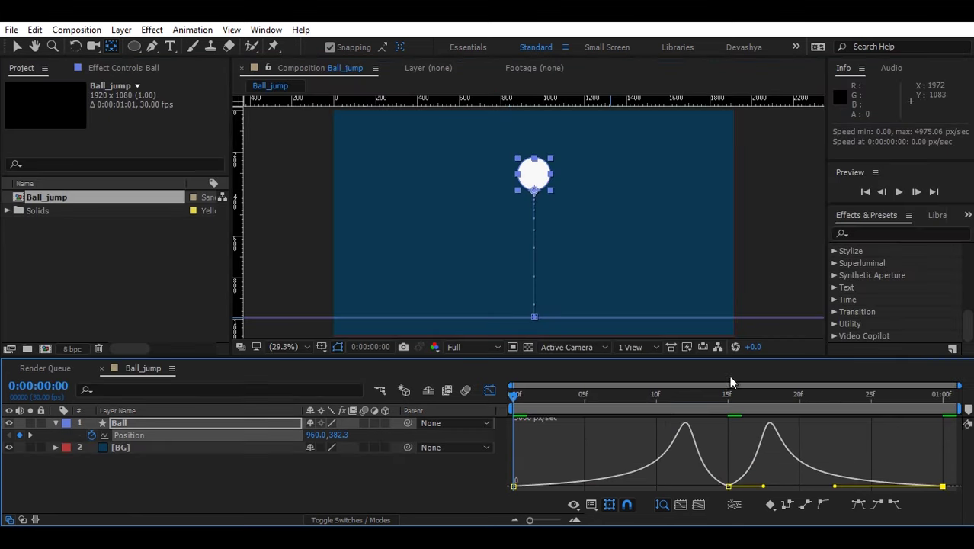
click(467, 472)
key(space)
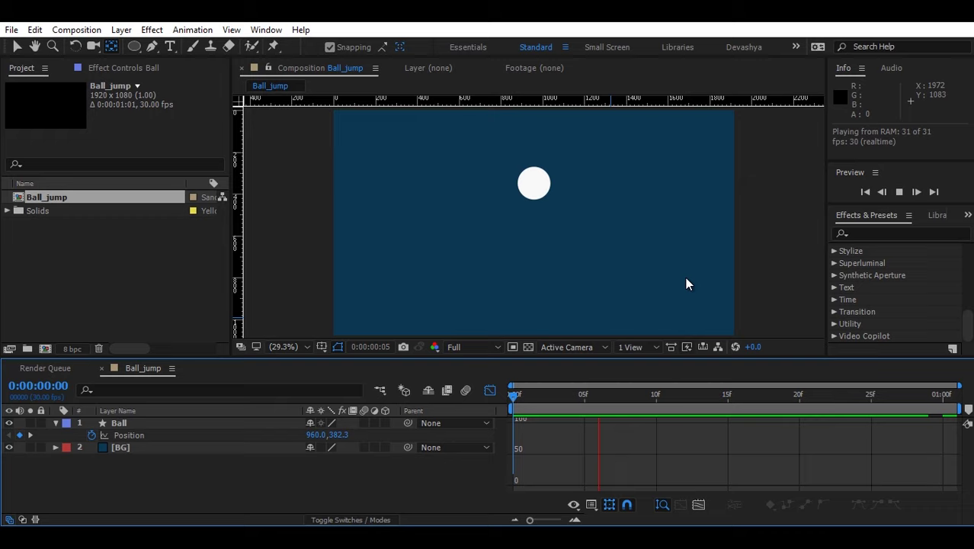
click(757, 395)
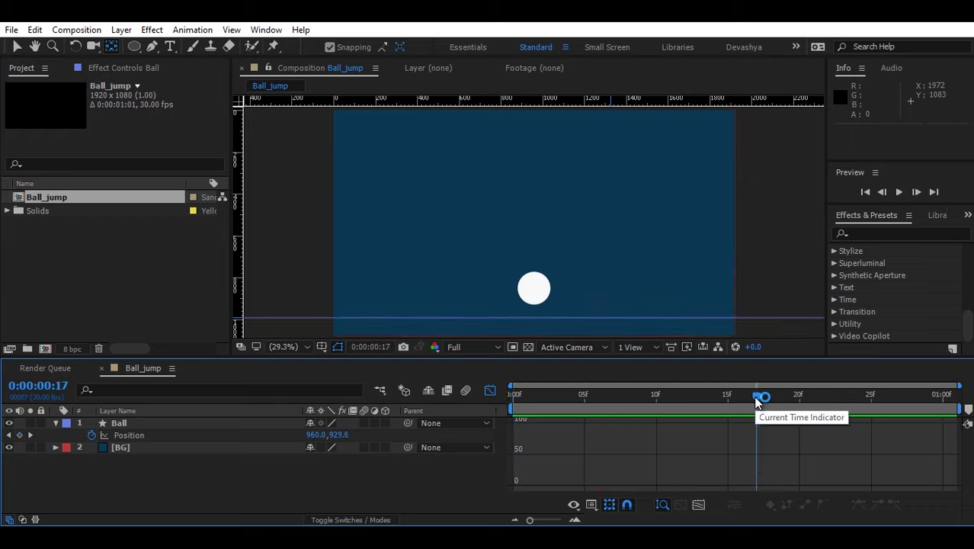
Keyframe the Ball's Scale at 80.0, 120.0% on frame 13.
click(487, 389)
click(134, 424)
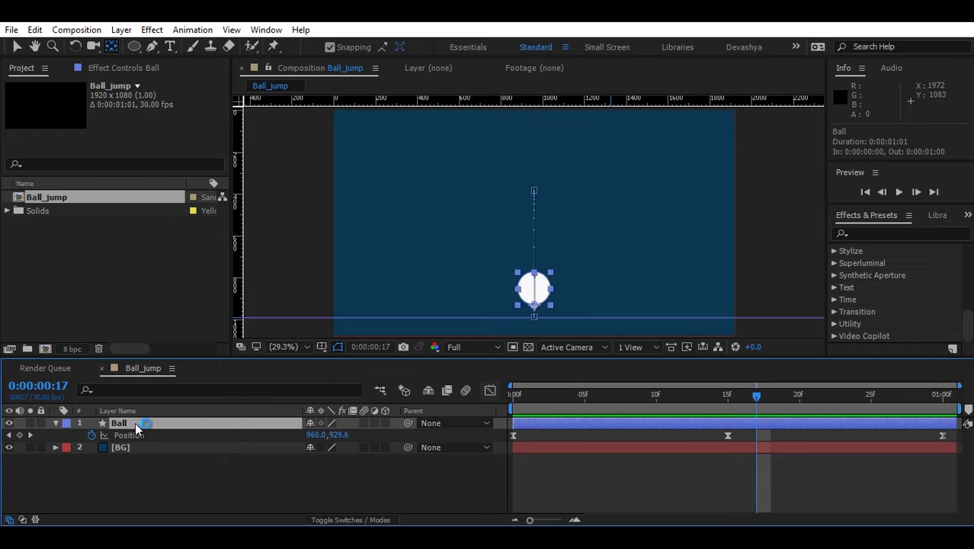
key(shift+s)
key(Page_Up)
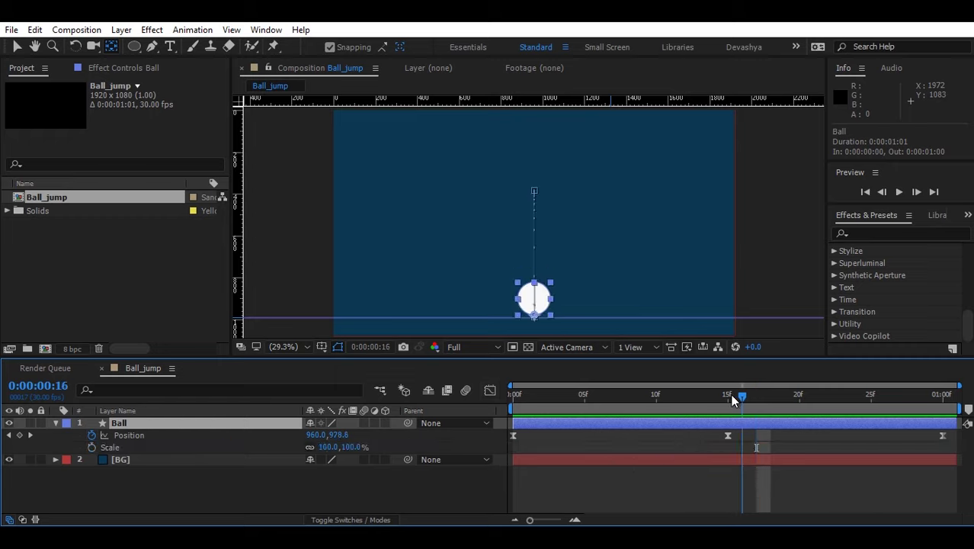
key(Page_Up)
key(Page_Up)
key(Page_Up)
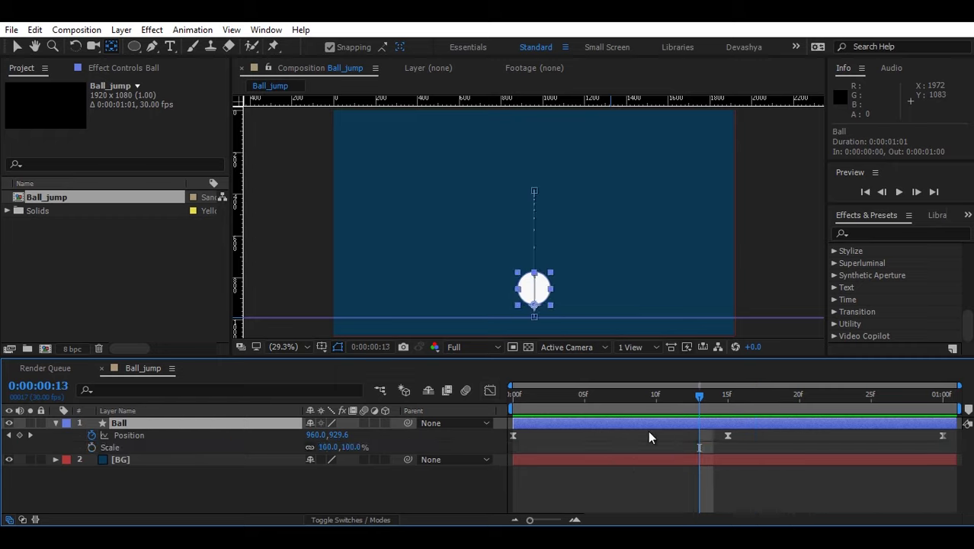
click(92, 448)
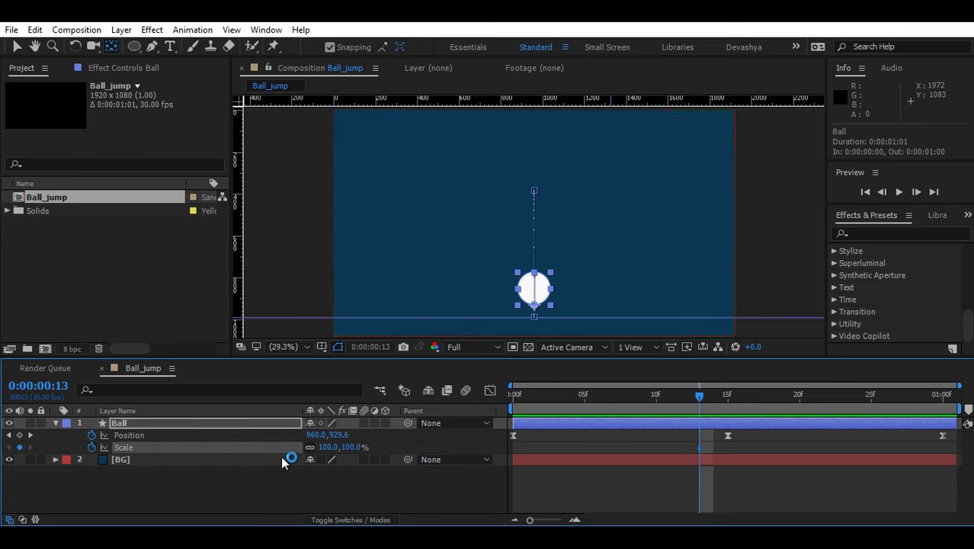
click(328, 447)
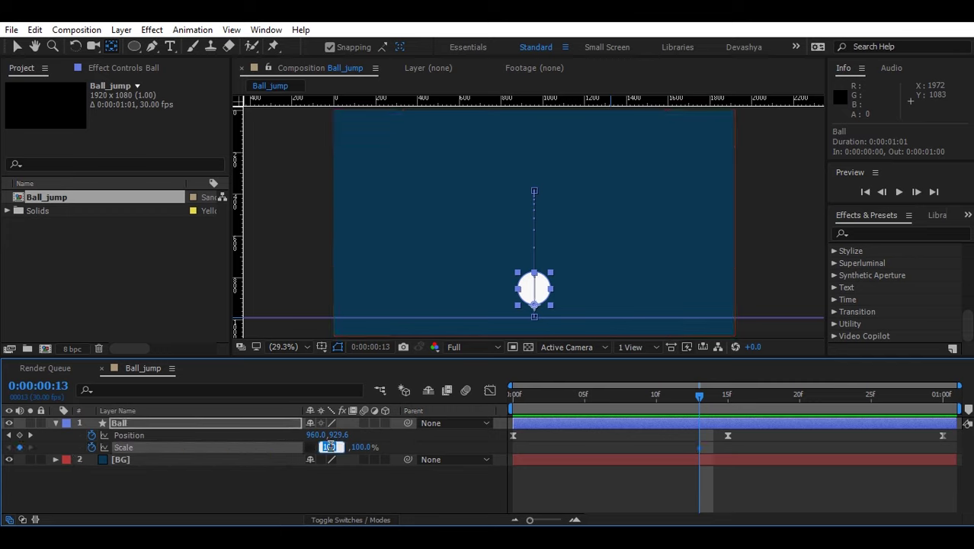
text(80)
key(Tab)
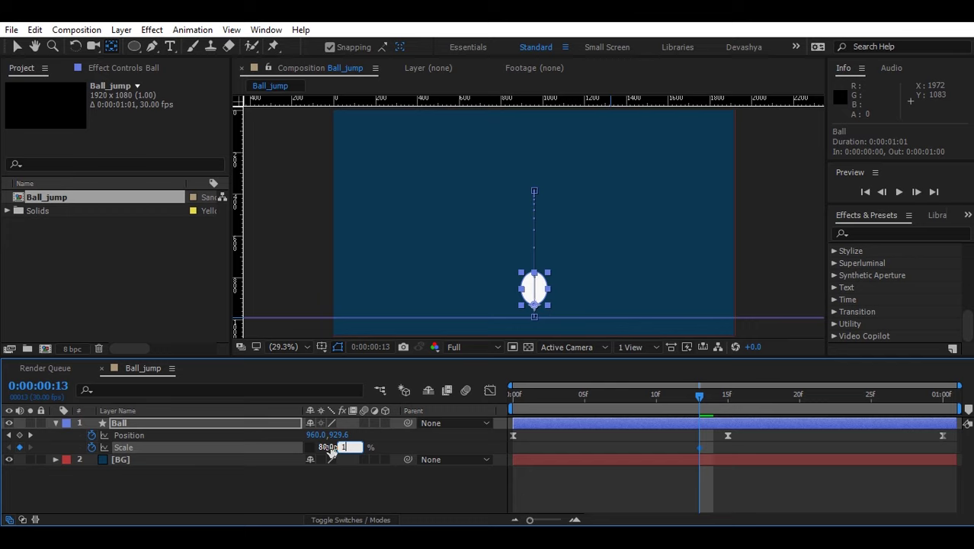
key(Return)
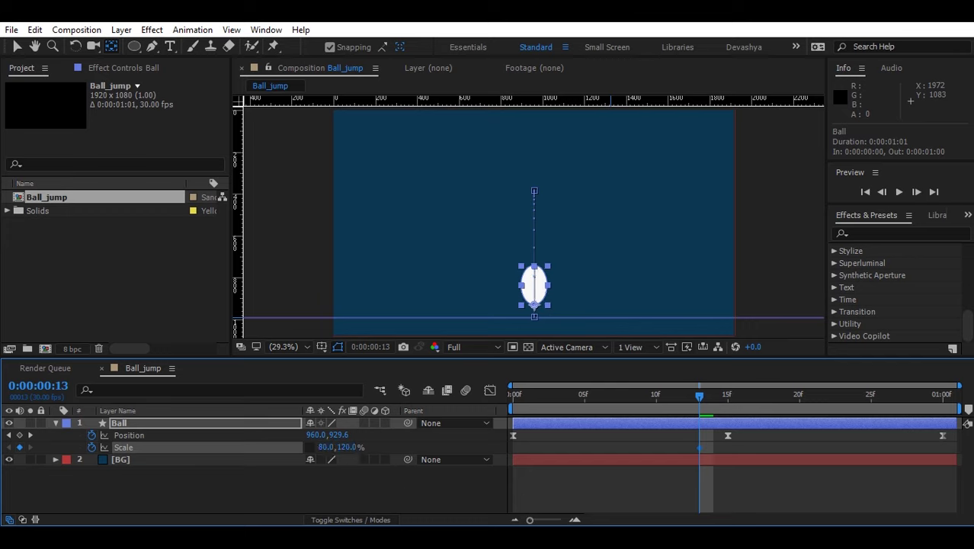
Set the Ball's Scale to 120.0, 80.0% at the 15f impact.
click(728, 407)
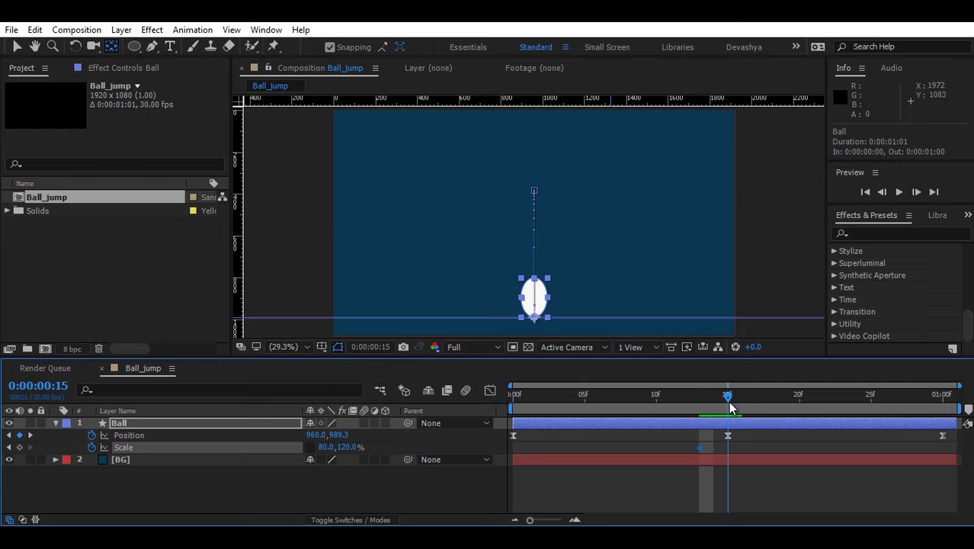
click(327, 446)
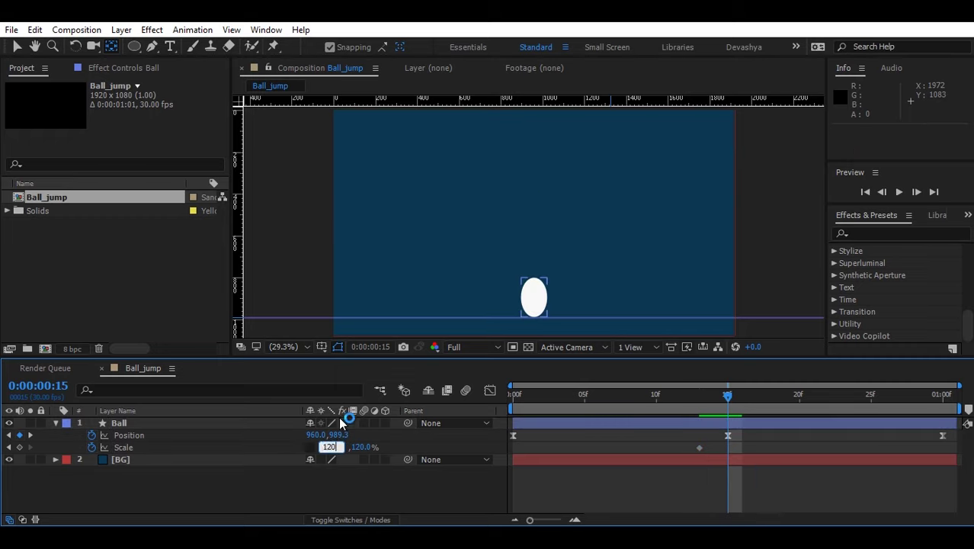
text(120)
key(Tab)
text(80)
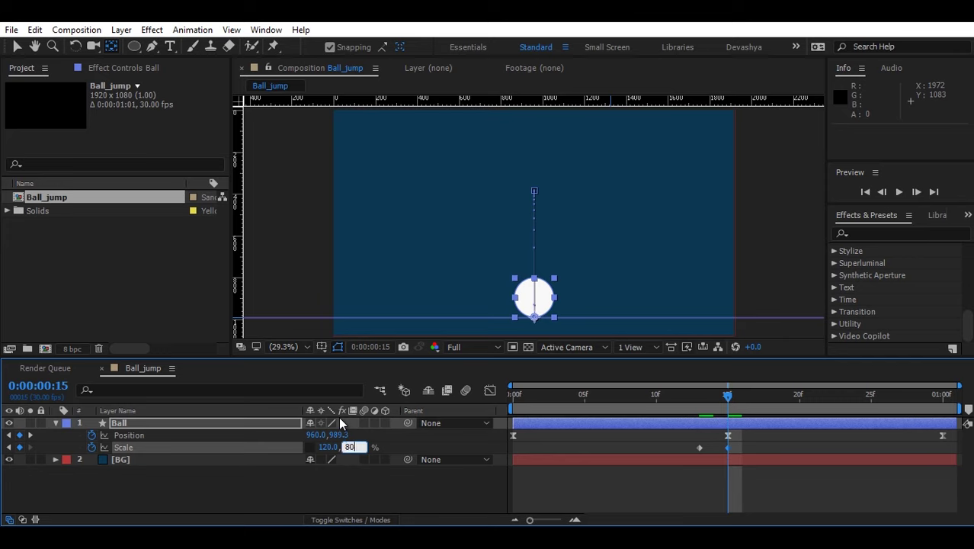
click(392, 499)
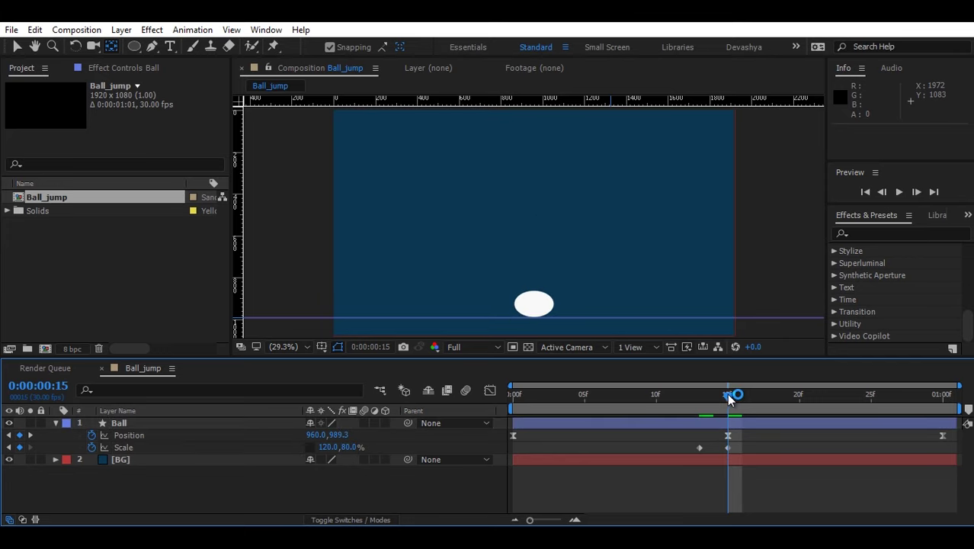
Copy the 80, 120% Scale keyframe from frame 13 to frame 17.
drag(734, 393, 750, 396)
click(324, 447)
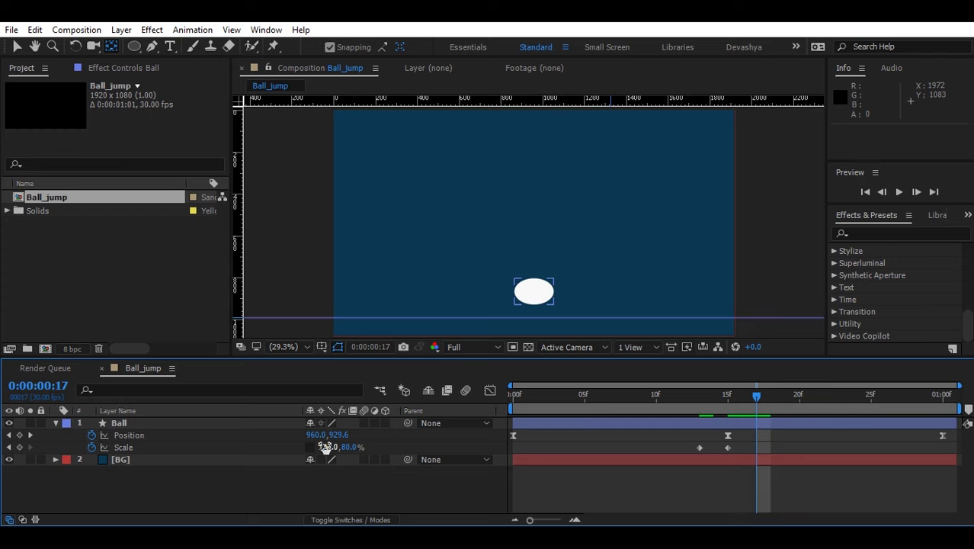
click(324, 448)
click(699, 448)
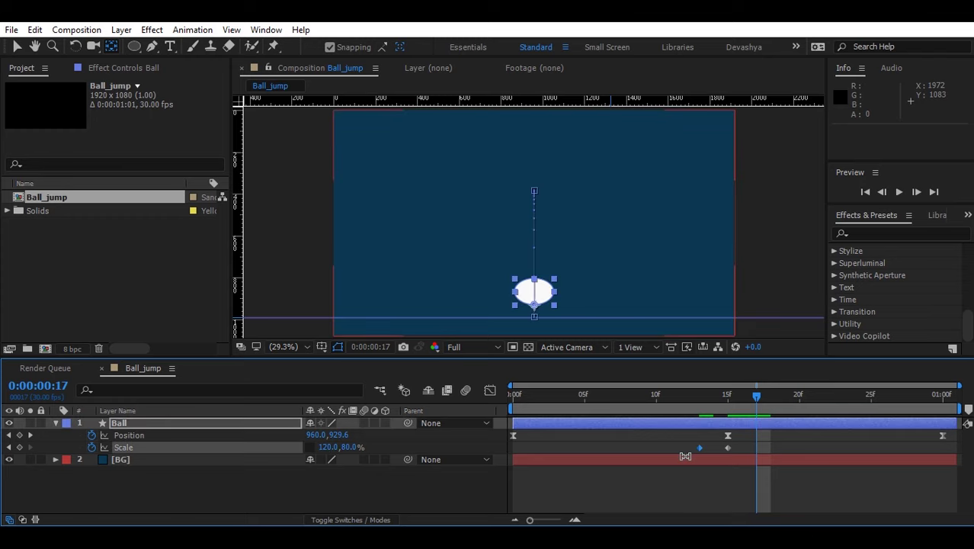
key(ctrl+c)
key(ctrl+v)
key(Page_Down)
key(Page_Down)
key(Page_Down)
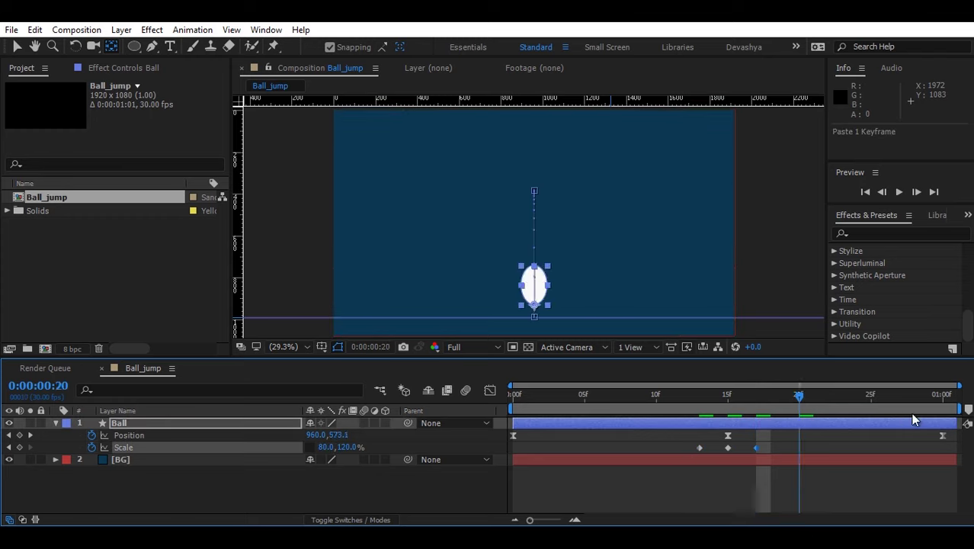
key(End)
Set the Ball's Scale to 100.0, 100.0% at 1:00.
click(329, 447)
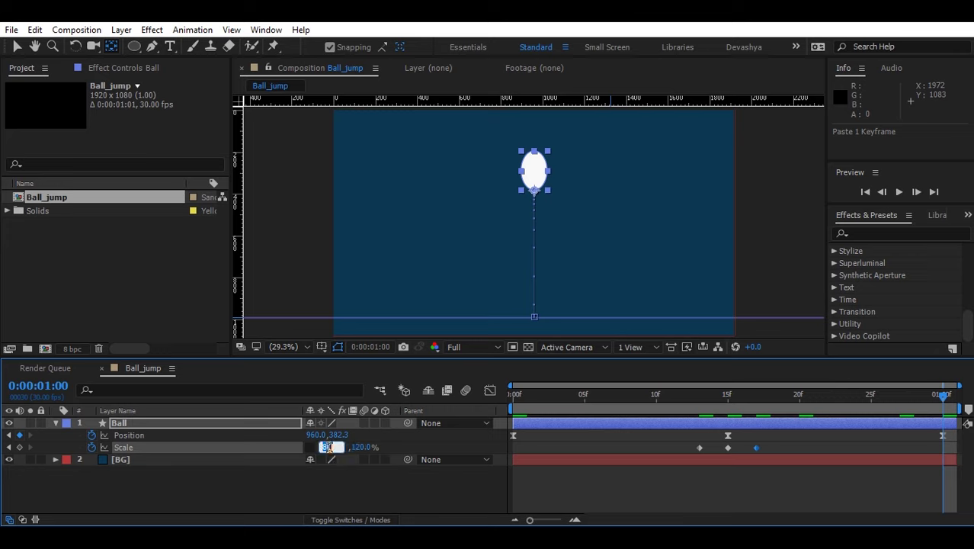
key(Tab)
text(100)
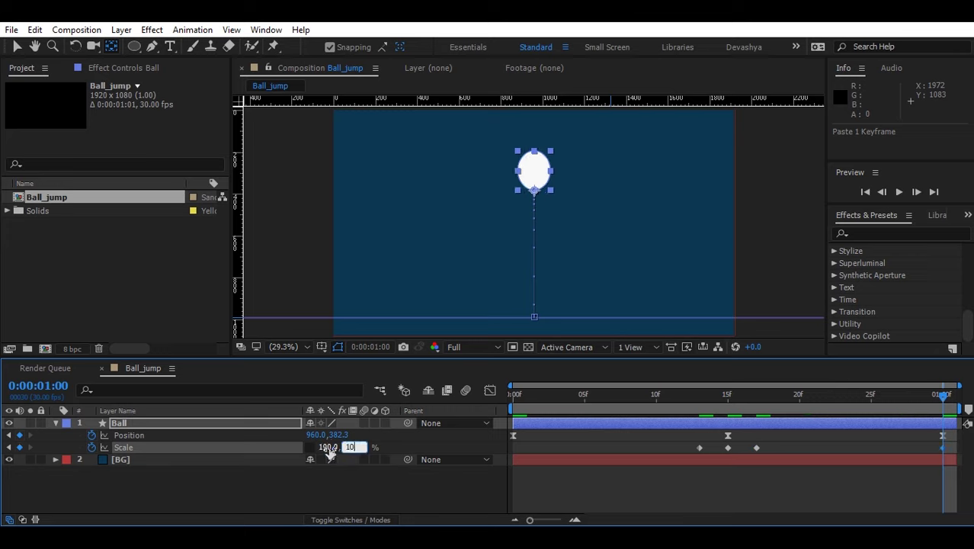
key(Return)
Set Scale to 100.0, 100.0% at frame 0 and select all Scale keyframes.
key(Home)
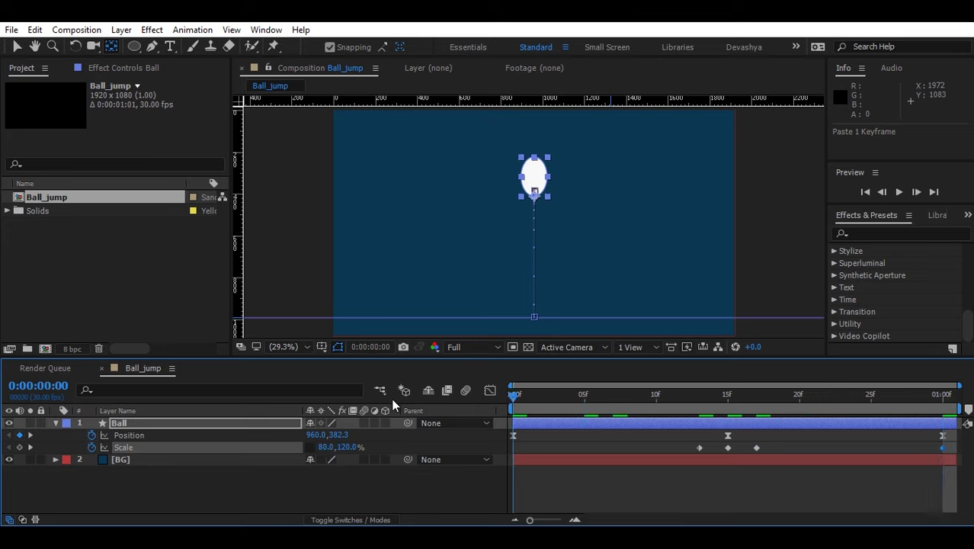
click(329, 447)
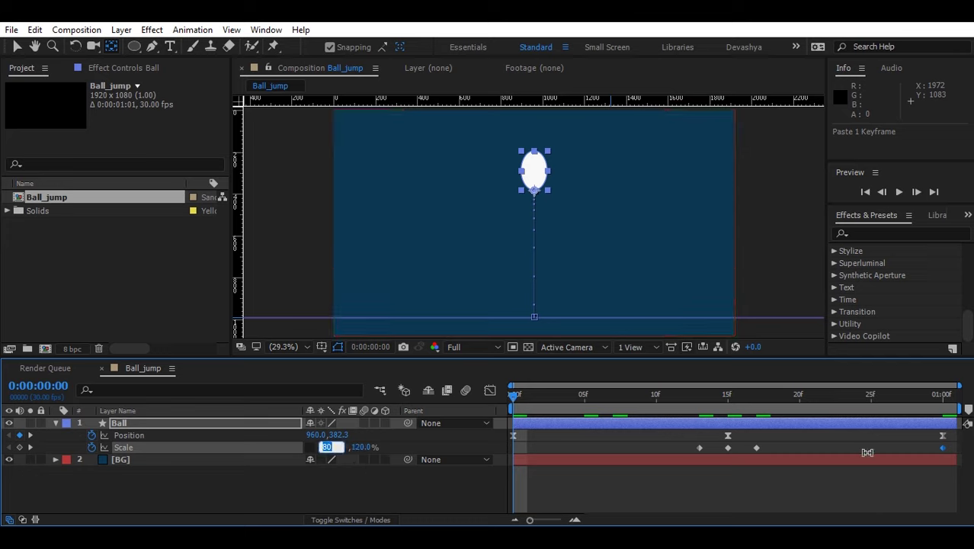
text(100)
key(Tab)
text(1)
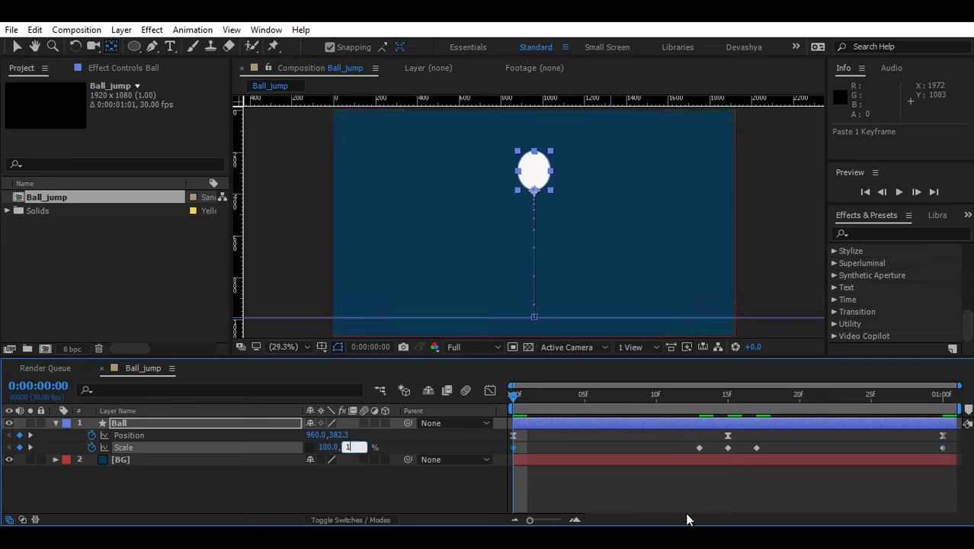
key(Return)
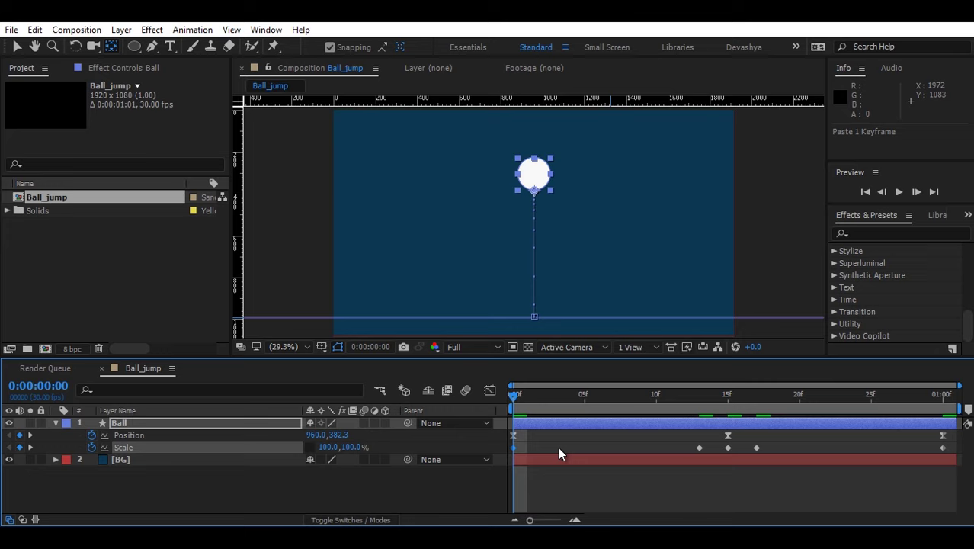
drag(670, 450, 951, 451)
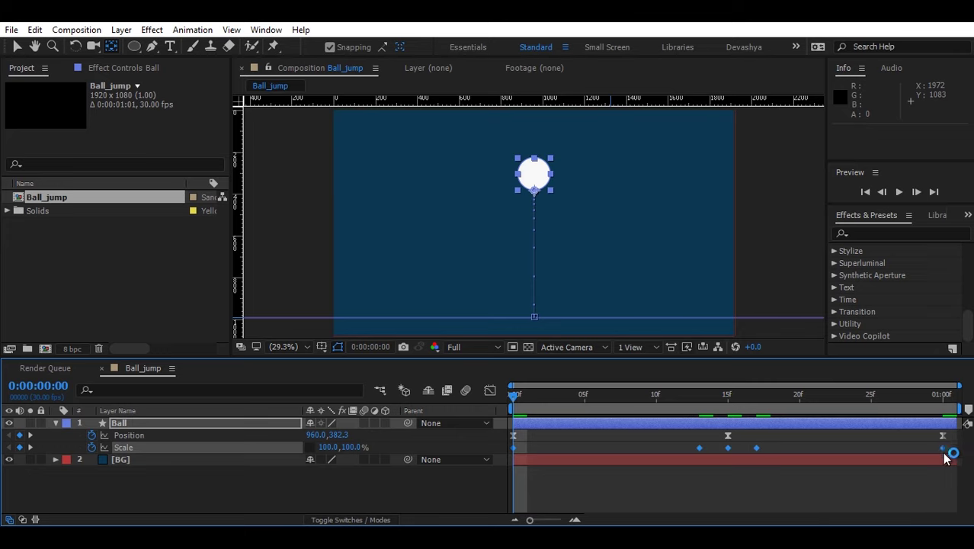
Apply Easy Ease to the Scale keyframes, preview the bounce, then park at frame 15.
right_click(943, 451)
mouse_move(937, 436)
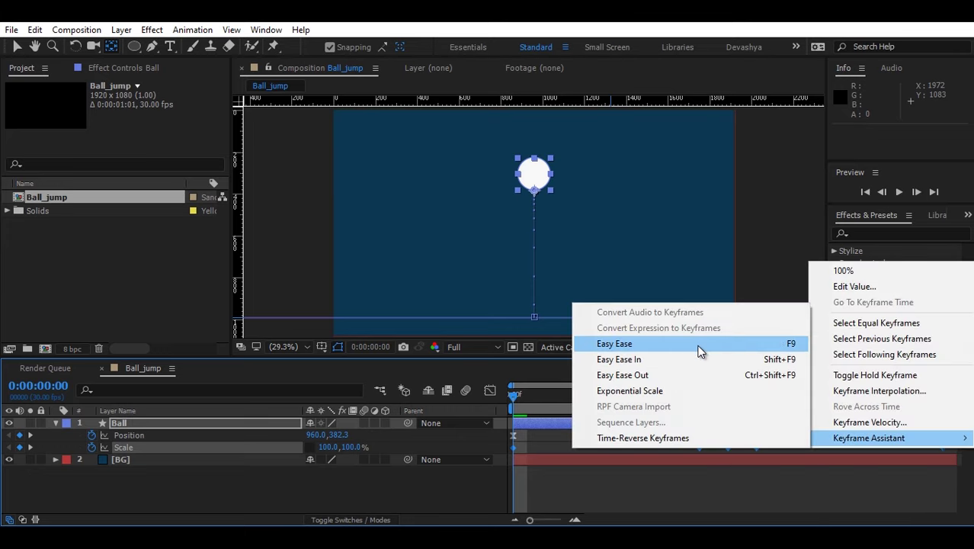
click(699, 347)
click(598, 476)
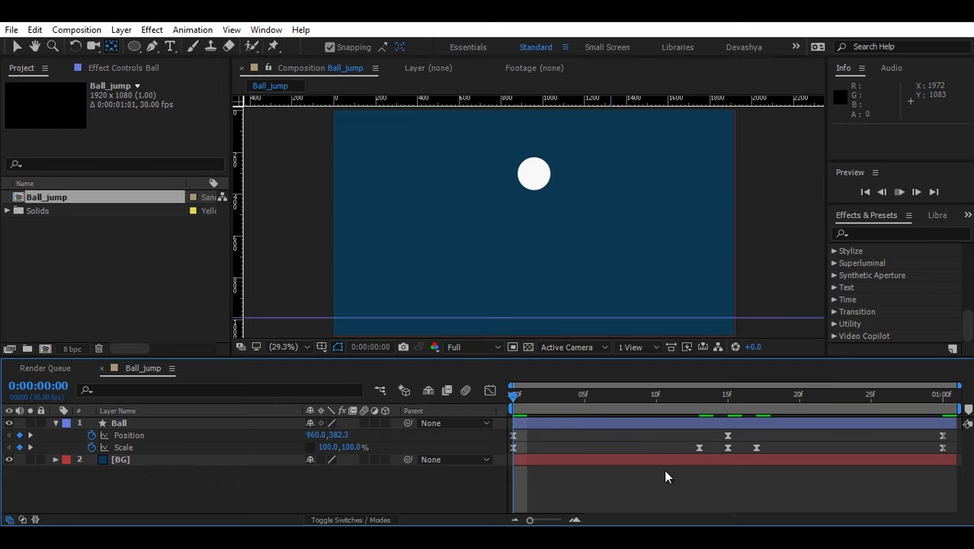
key(space)
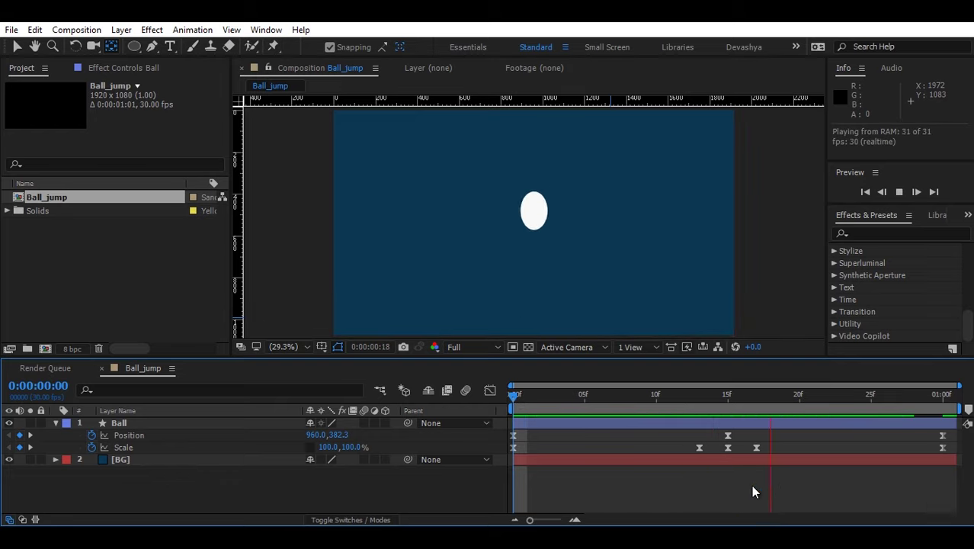
key(space)
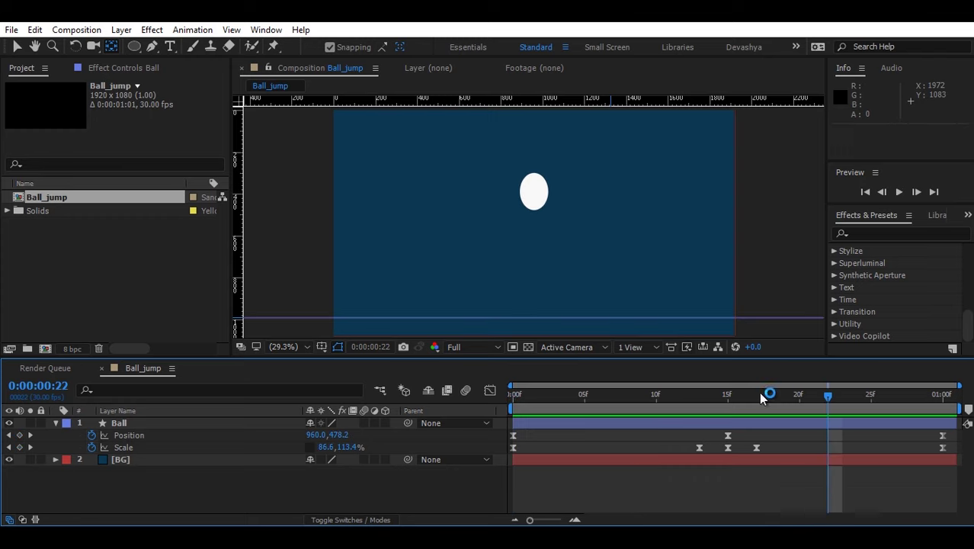
drag(760, 392, 727, 396)
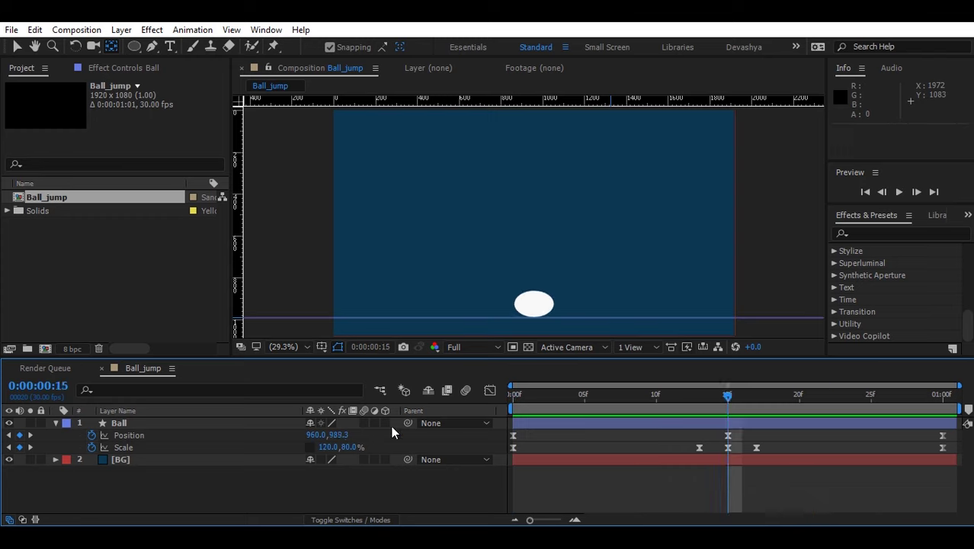
Enable motion blur on the composition and Ball layer, then preview the blurred bounce.
click(460, 391)
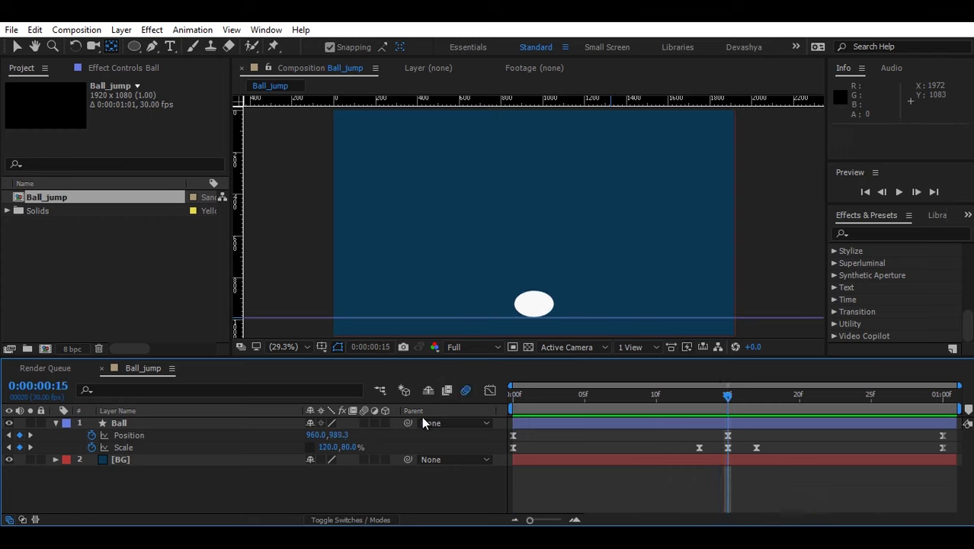
click(365, 424)
key(space)
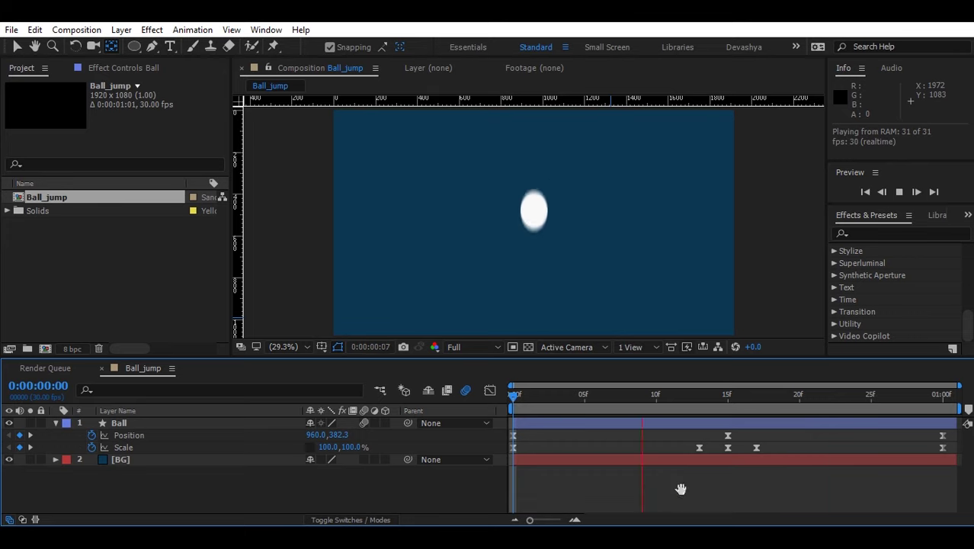
key(space)
key(space)
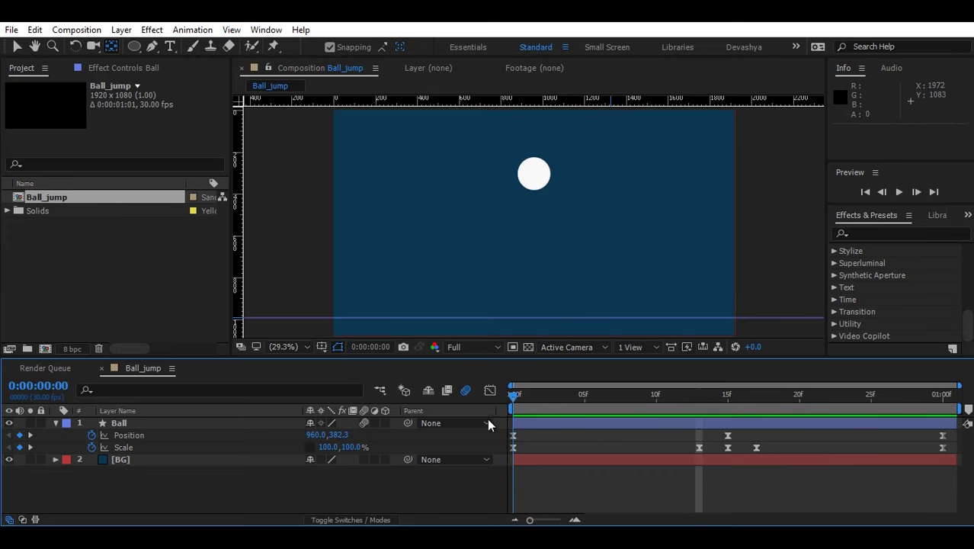
key(space)
key(j)
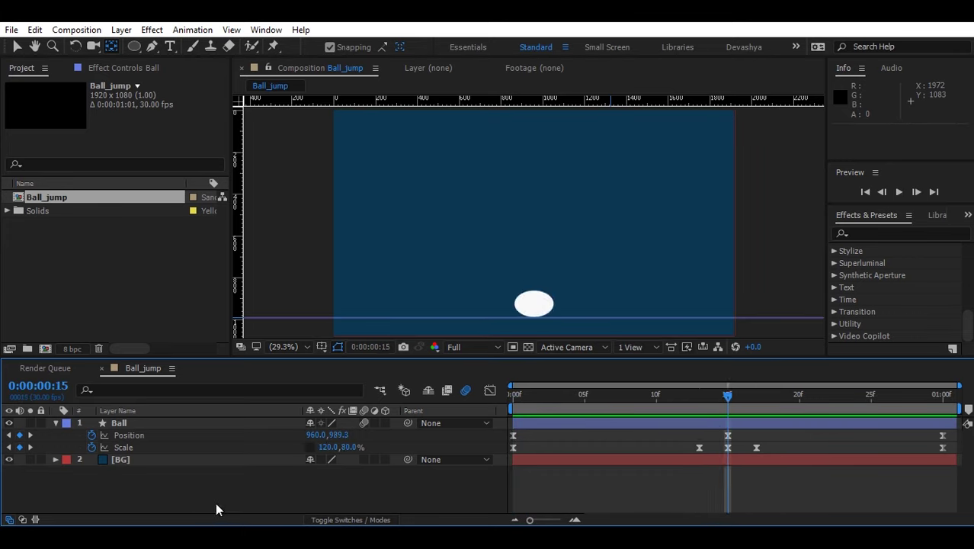
click(95, 426)
click(55, 423)
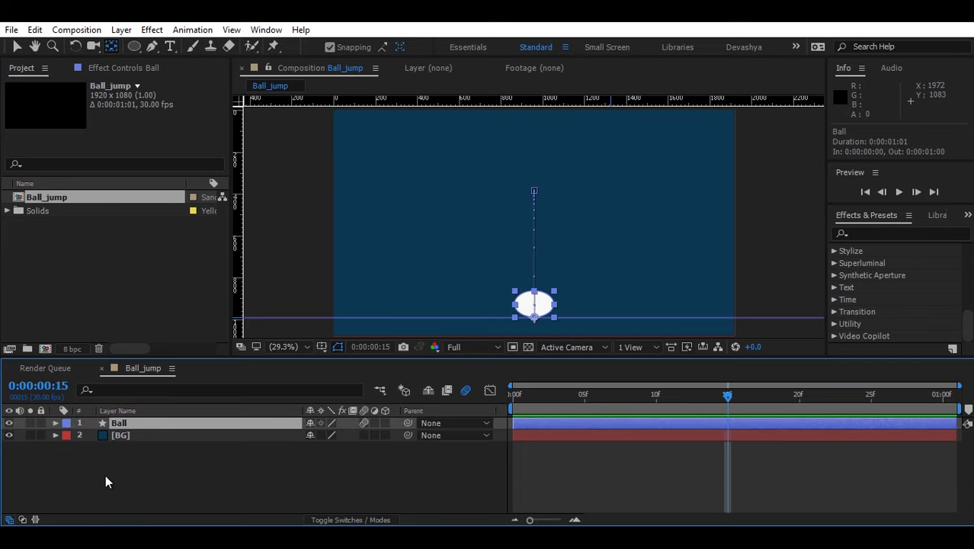
Choose the Ellipse tool with a near-black 1D1D1D fill.
click(106, 472)
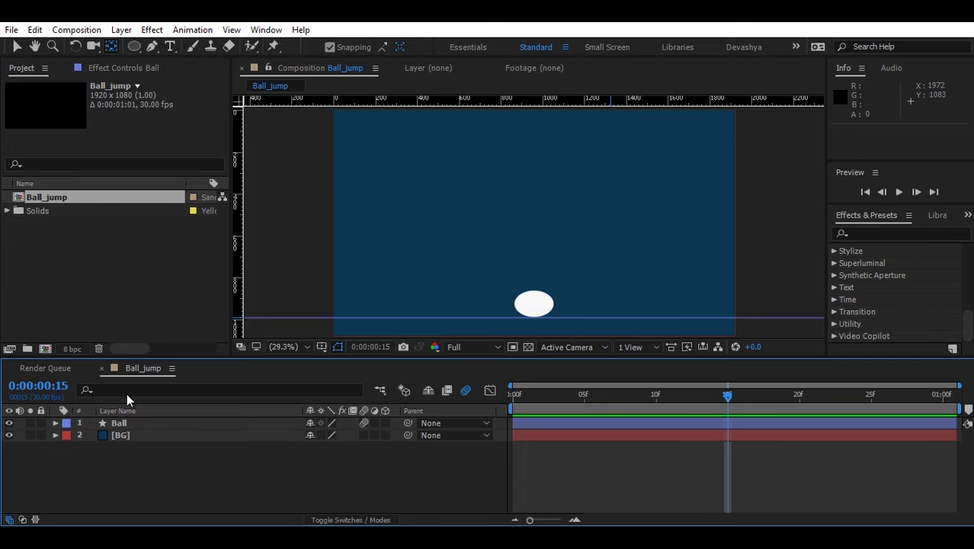
click(135, 47)
key(grave)
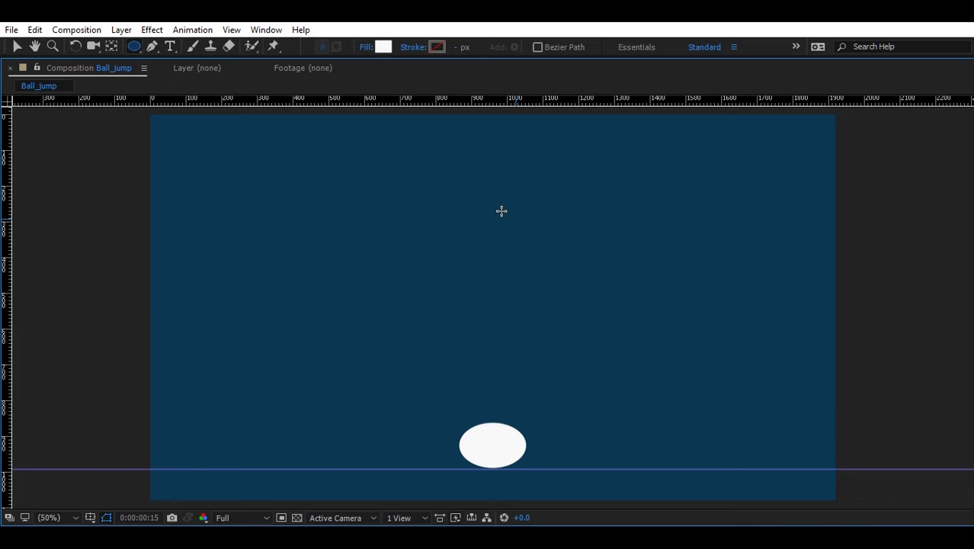
click(383, 47)
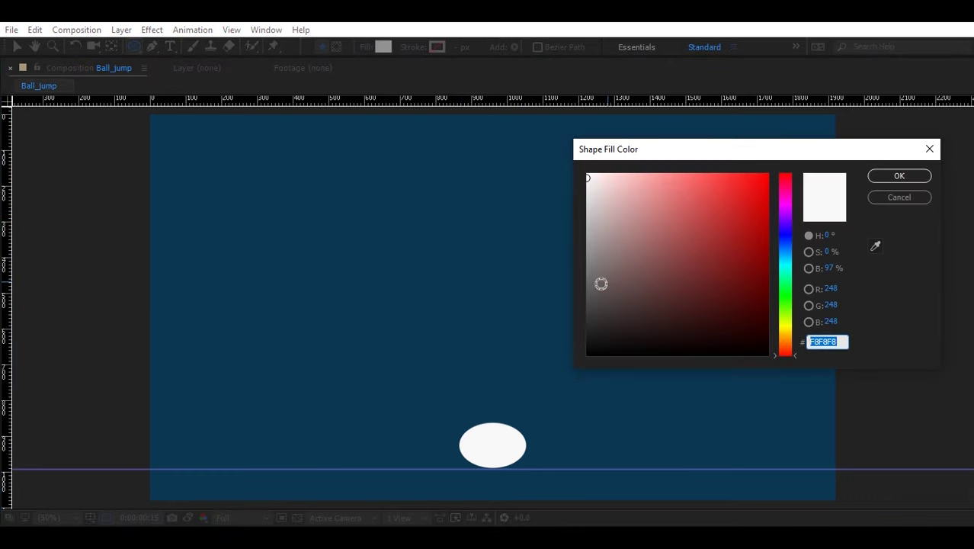
drag(602, 283, 588, 337)
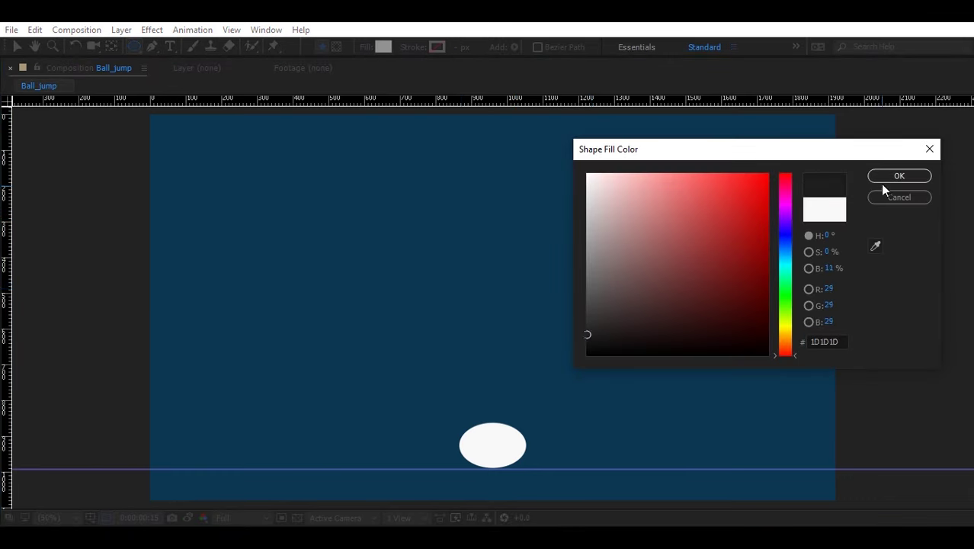
click(918, 176)
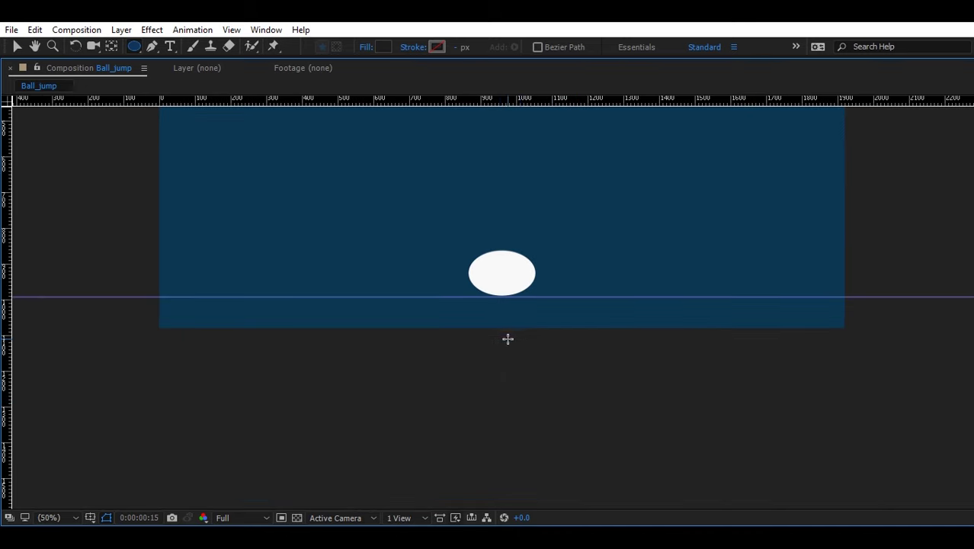
Draw a flat dark ellipse and position it under the ball's bottom.
scroll(507, 337, up, 2)
drag(517, 249, 508, 355)
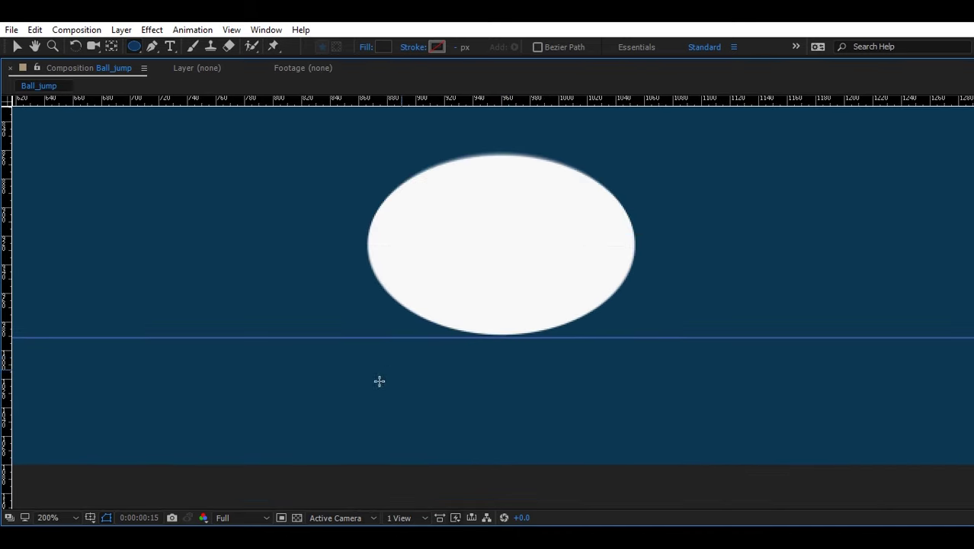
drag(370, 386, 630, 350)
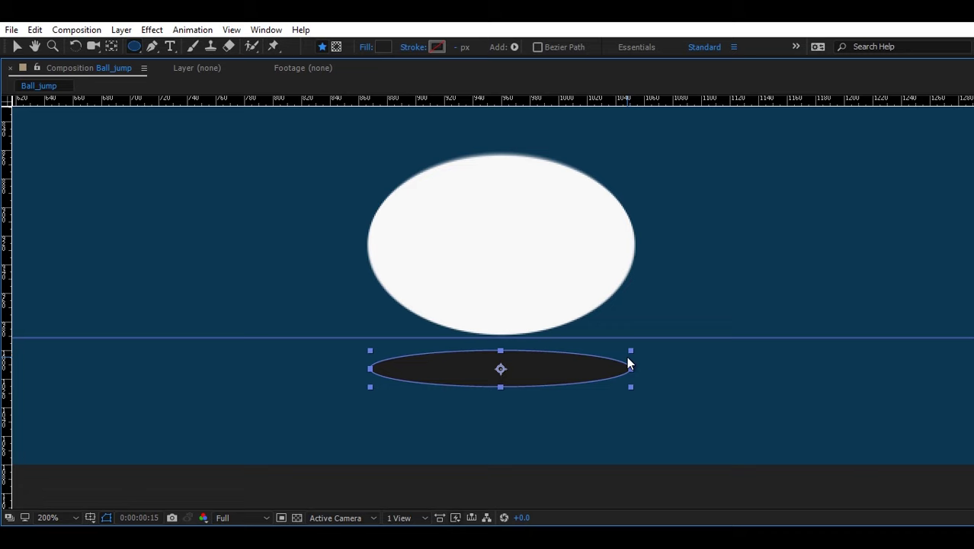
key(v)
drag(538, 375, 538, 341)
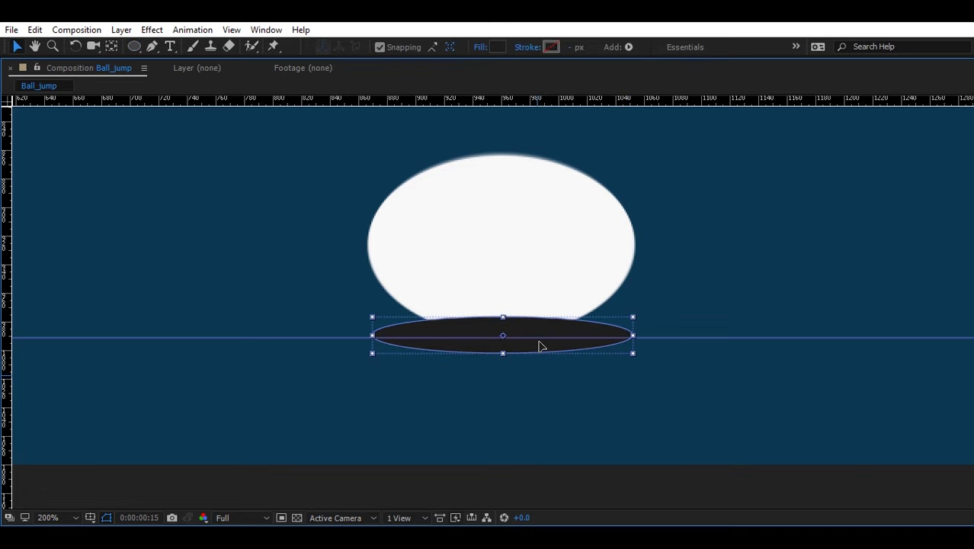
Rename the shape layer to Shadow and move it below the Ball layer.
key(grave)
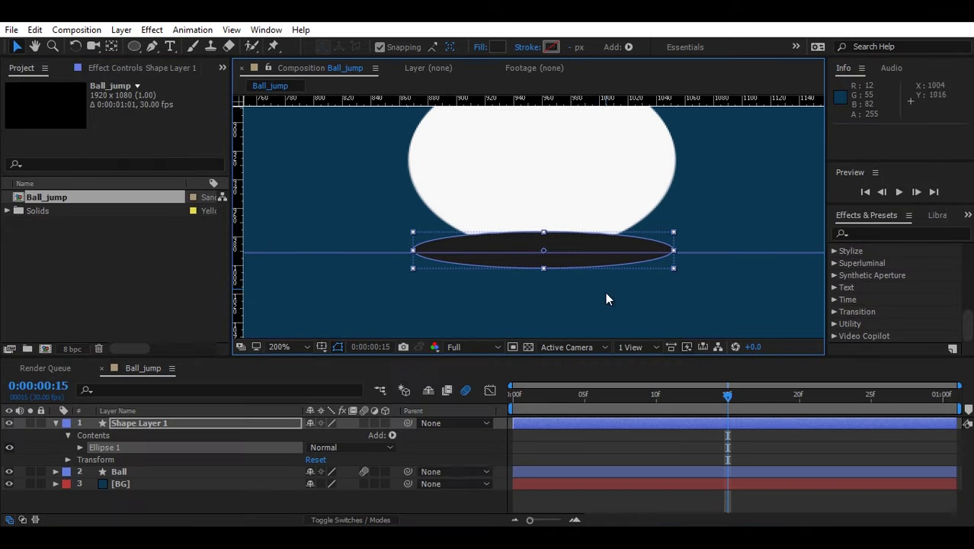
click(127, 423)
key(Return)
text(Shadow)
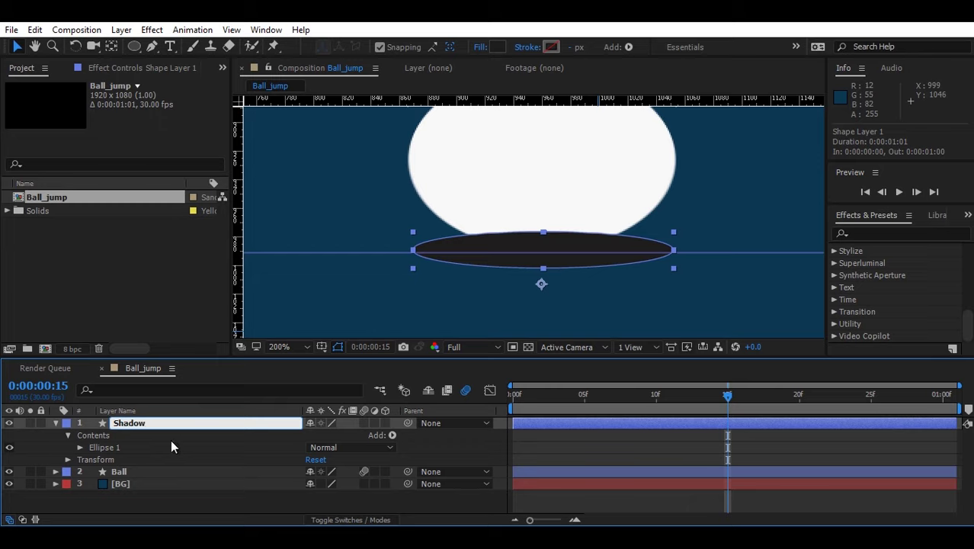
key(Return)
click(55, 423)
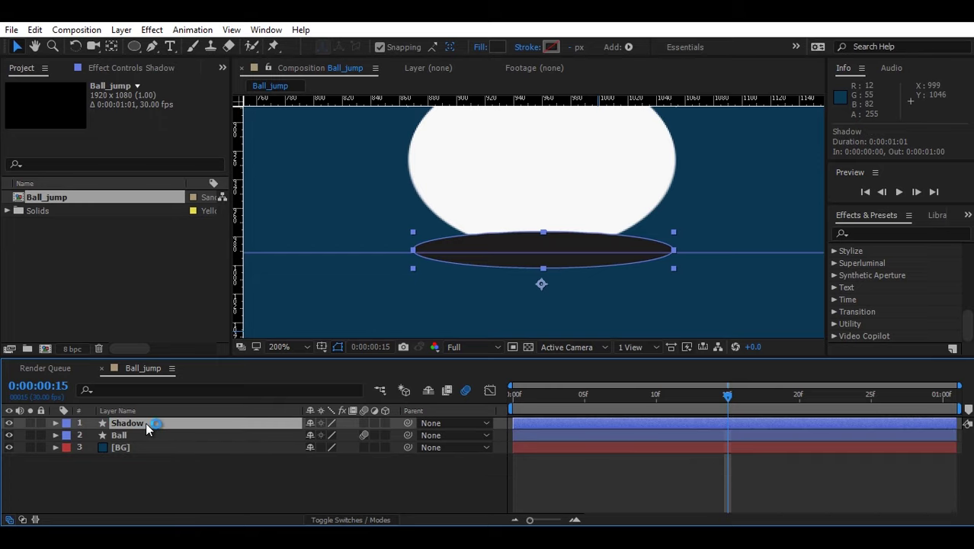
drag(146, 422, 146, 435)
Reveal the Scale property for the Shadow layer alongside the Ball layer.
click(194, 497)
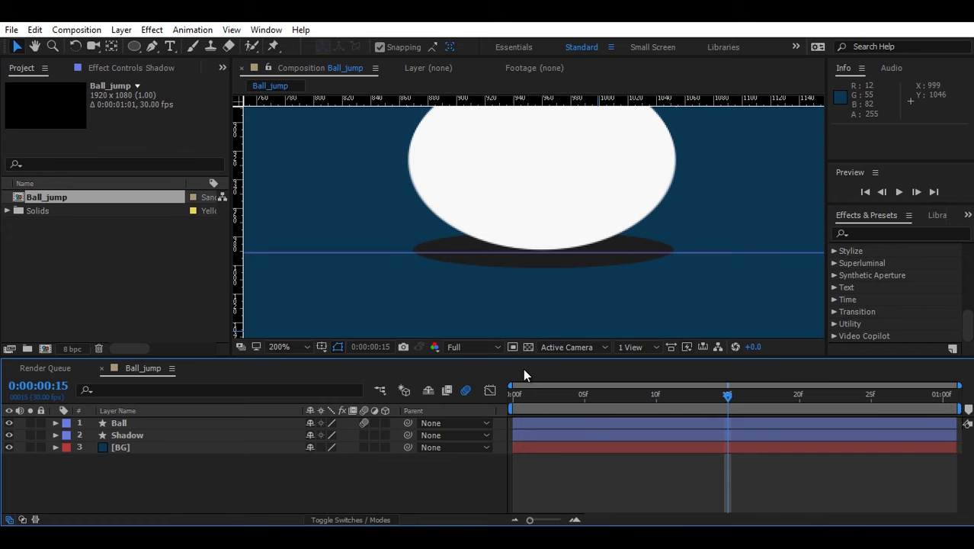
click(178, 419)
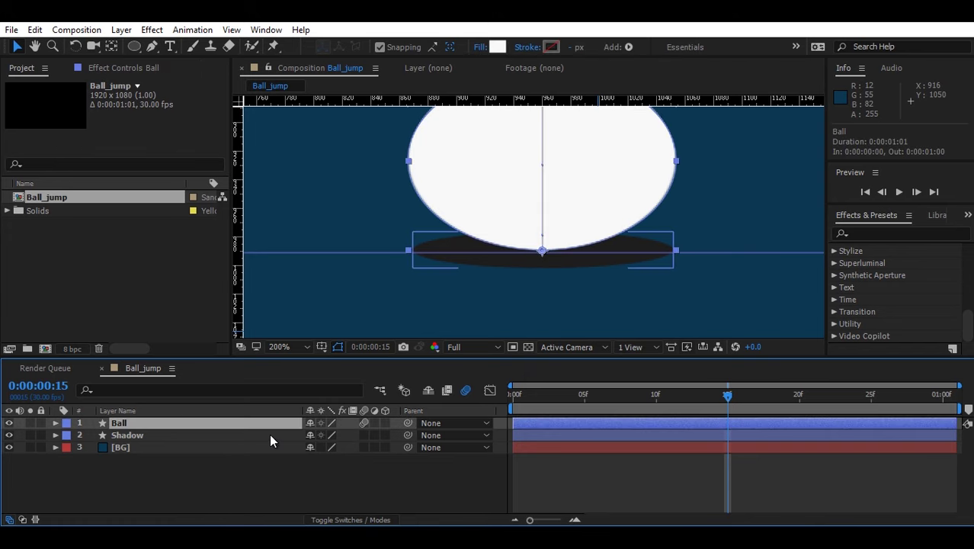
key(s)
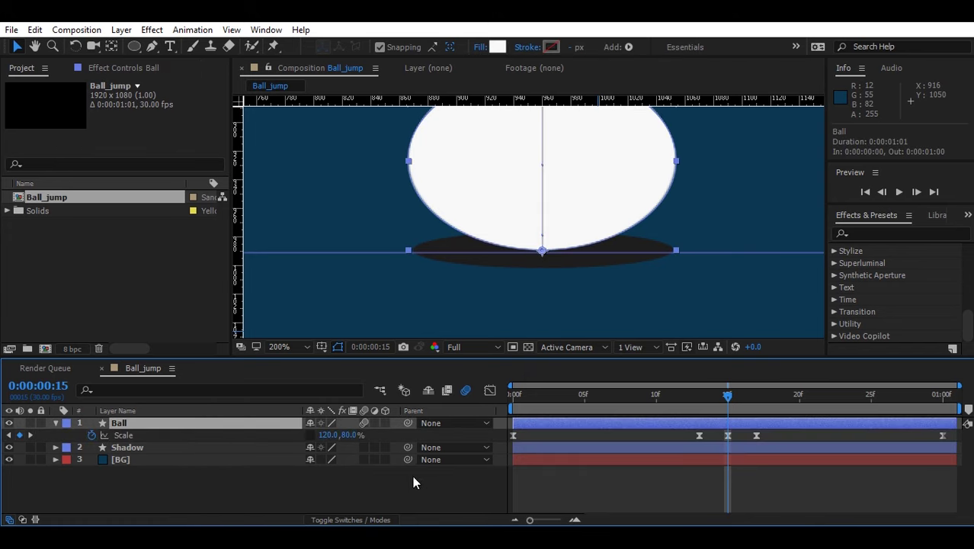
click(110, 448)
key(s)
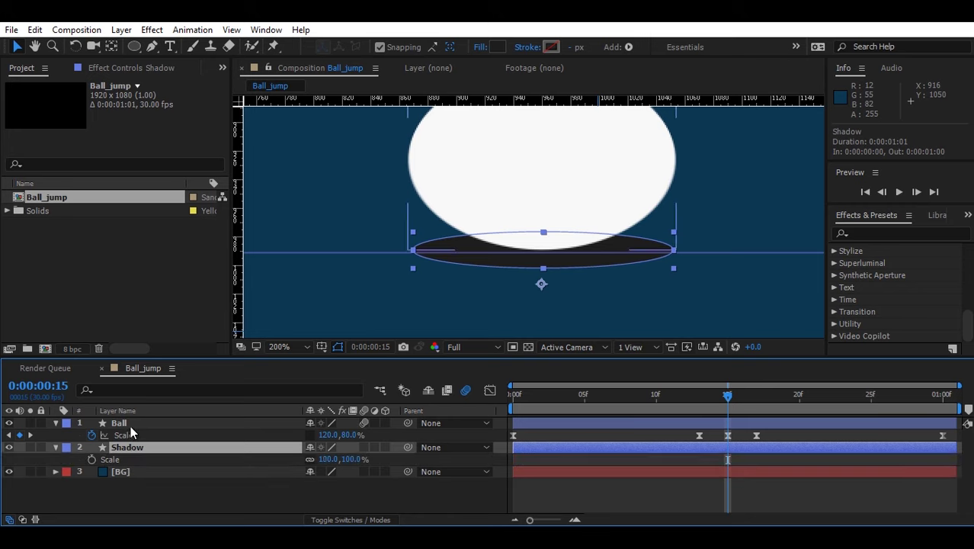
click(130, 424)
click(55, 423)
ctrl+click(137, 435)
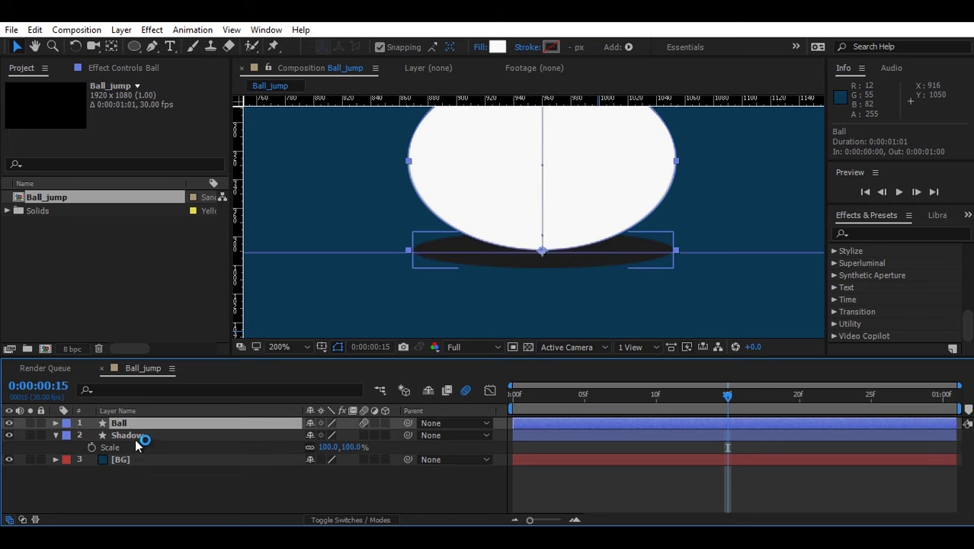
Keyframe Shadow Scale at full width on frame 15 and 35% width at frame 0.
click(91, 447)
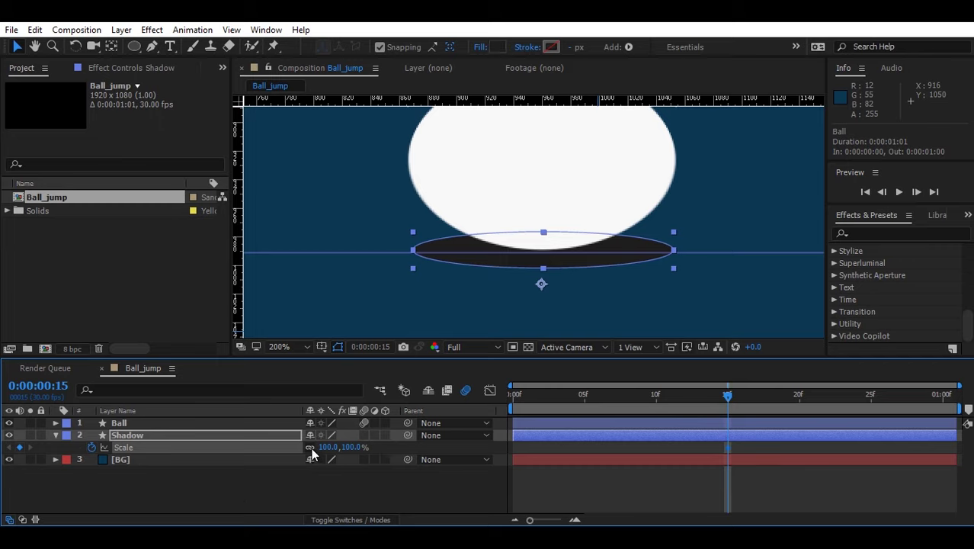
drag(728, 396, 614, 396)
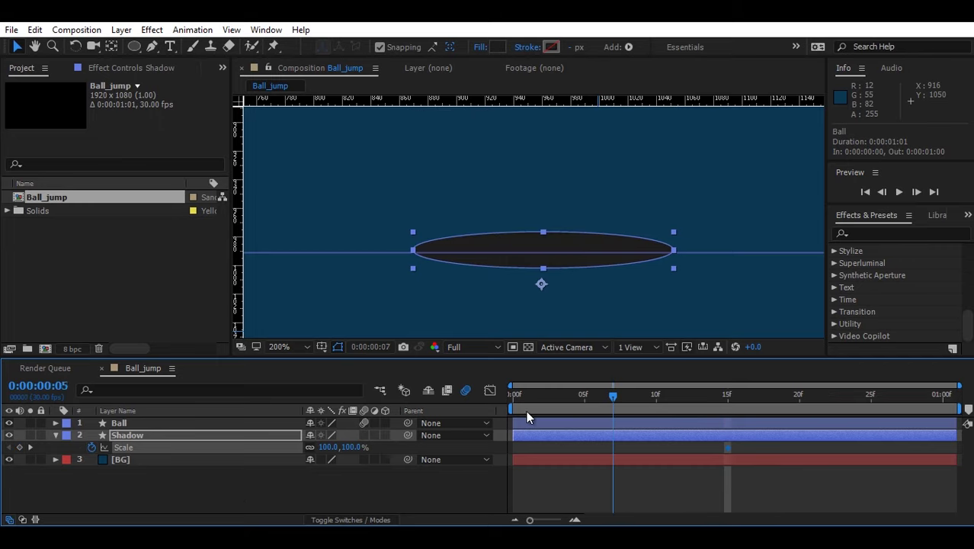
key(Home)
drag(327, 449, 289, 454)
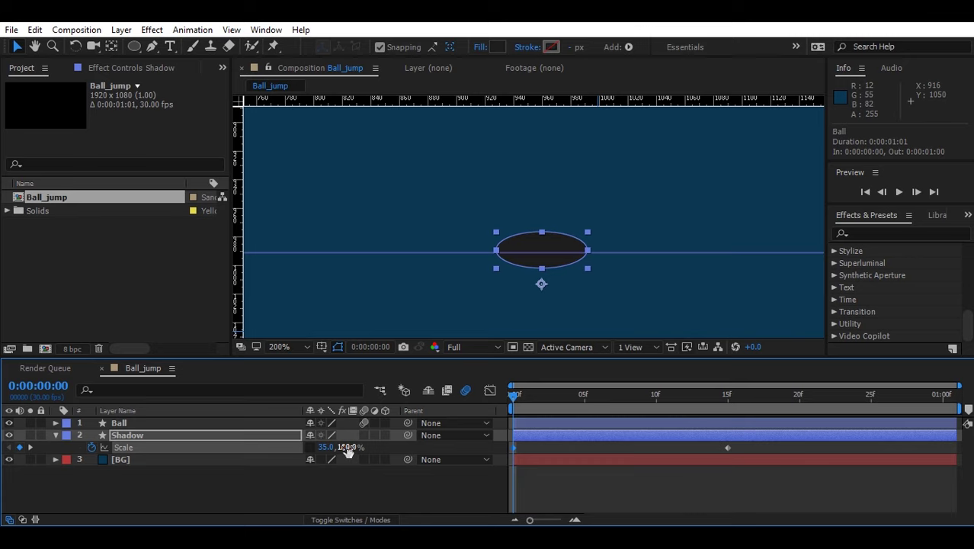
drag(349, 448, 350, 448)
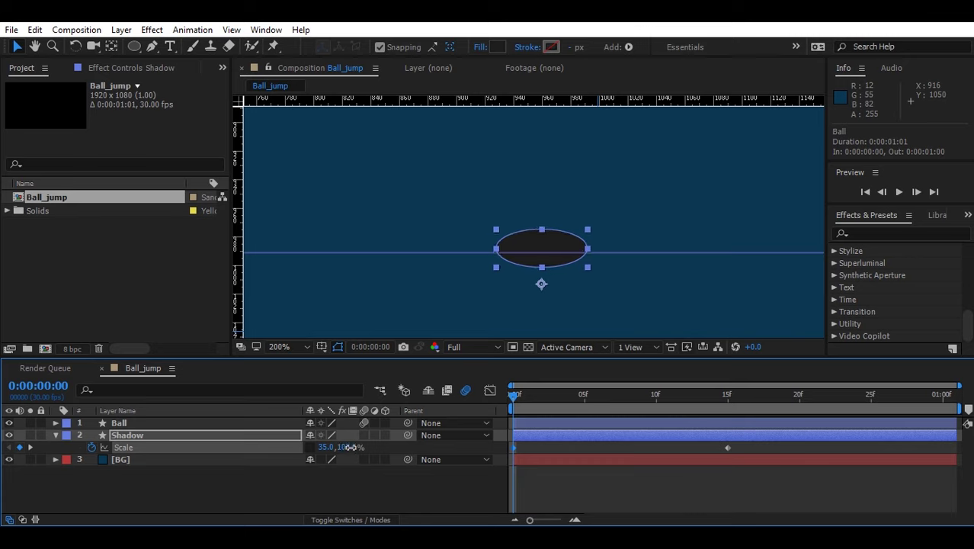
key(ctrl+z)
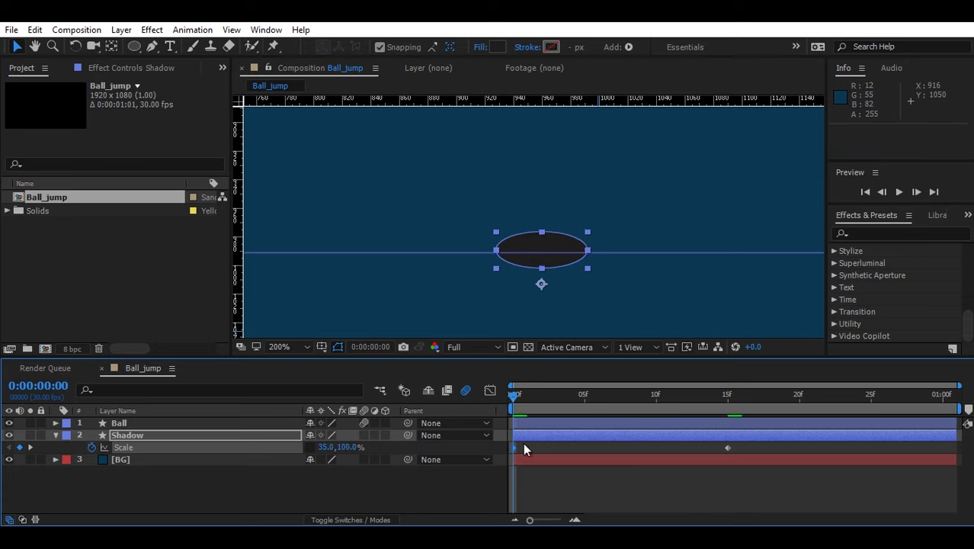
Paste the 35% Scale keyframe at 1:00 and enable motion blur for Shadow.
key(ctrl+c)
key(Page_Down)
key(space)
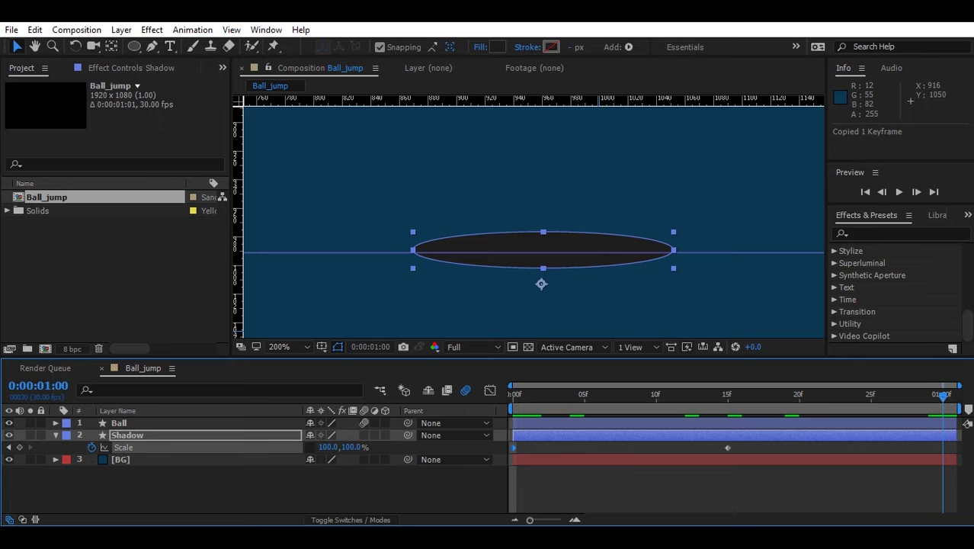
key(ctrl+v)
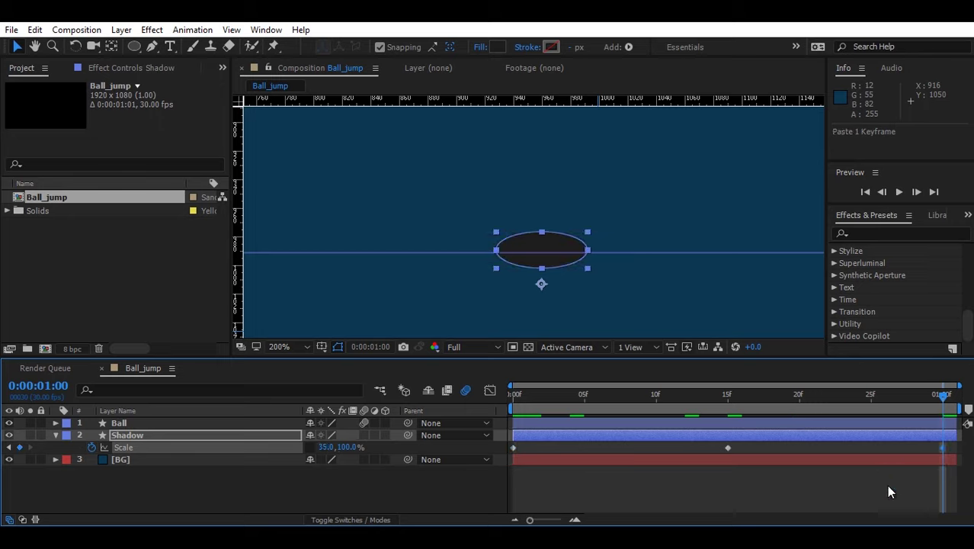
click(364, 435)
Apply Easy Ease to all three Shadow Scale keyframes.
drag(476, 445, 590, 455)
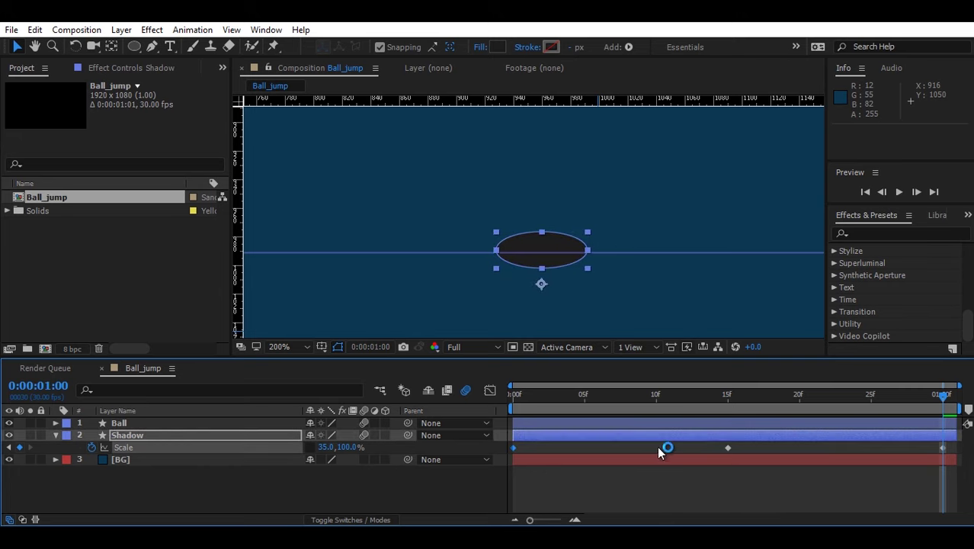
shift+click(943, 448)
right_click(944, 449)
mouse_move(934, 437)
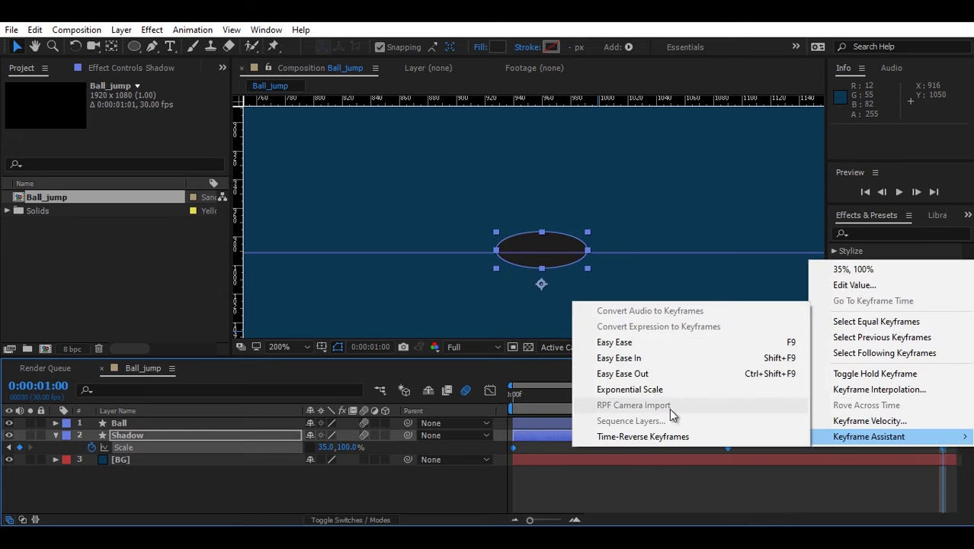
click(652, 343)
click(556, 502)
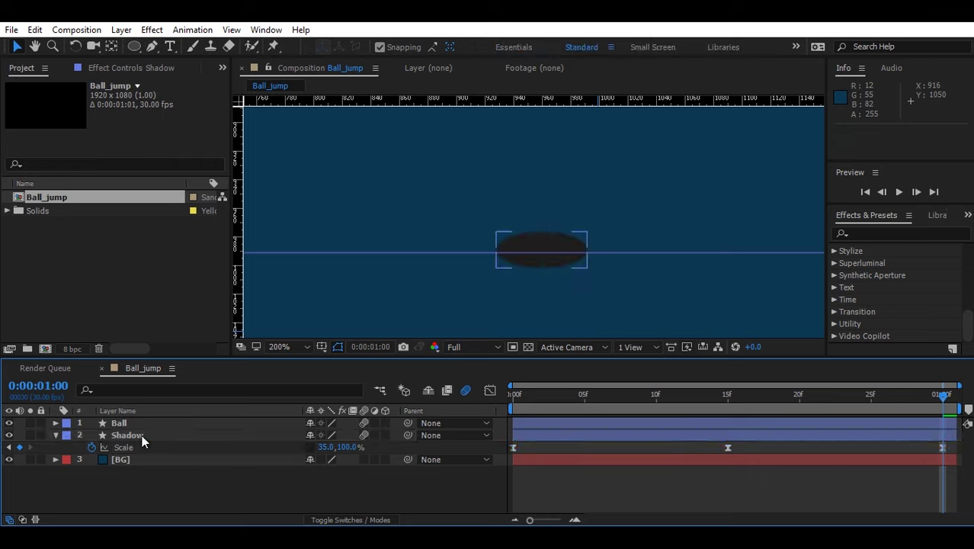
click(142, 435)
click(55, 435)
Inspect the Ball's Scale and Position speed graphs in the Graph Editor.
click(137, 423)
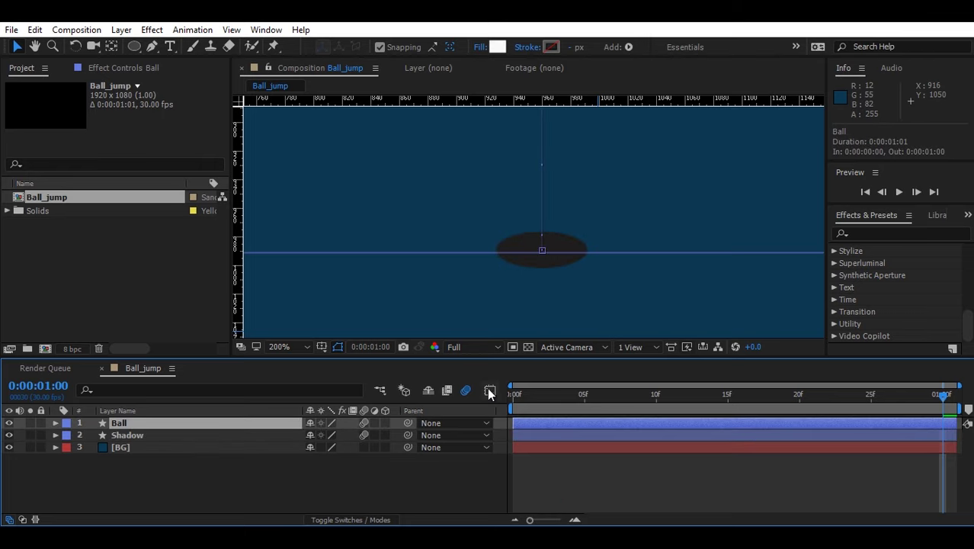
key(Return)
key(s)
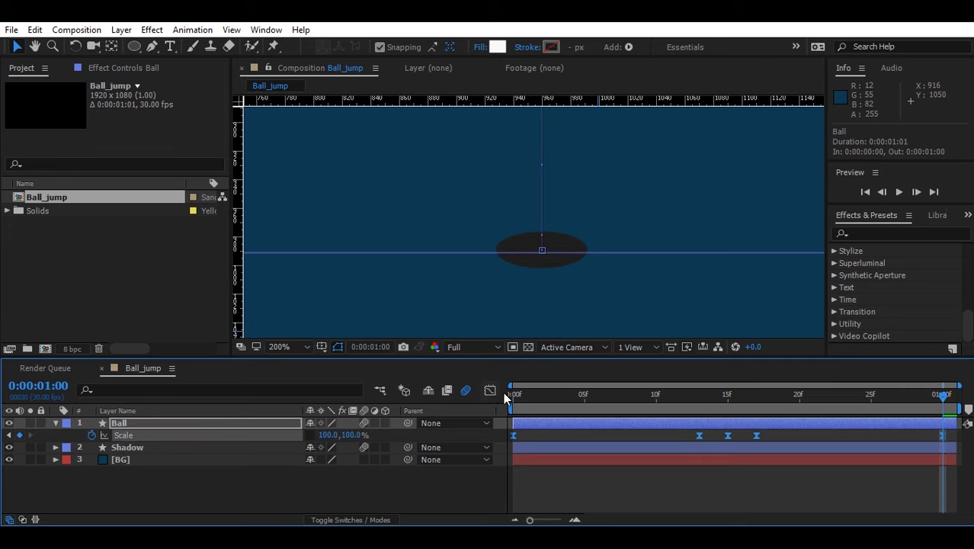
click(490, 390)
key(grave)
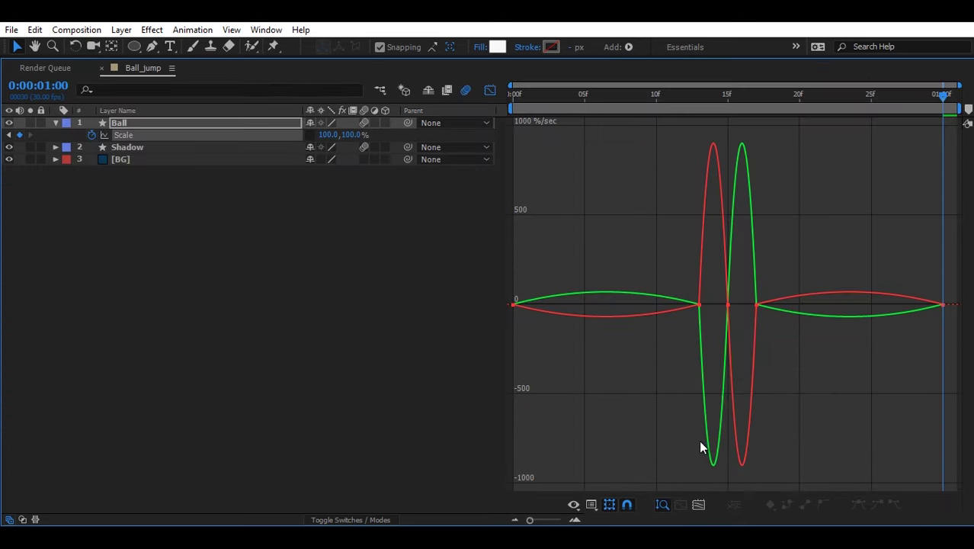
key(grave)
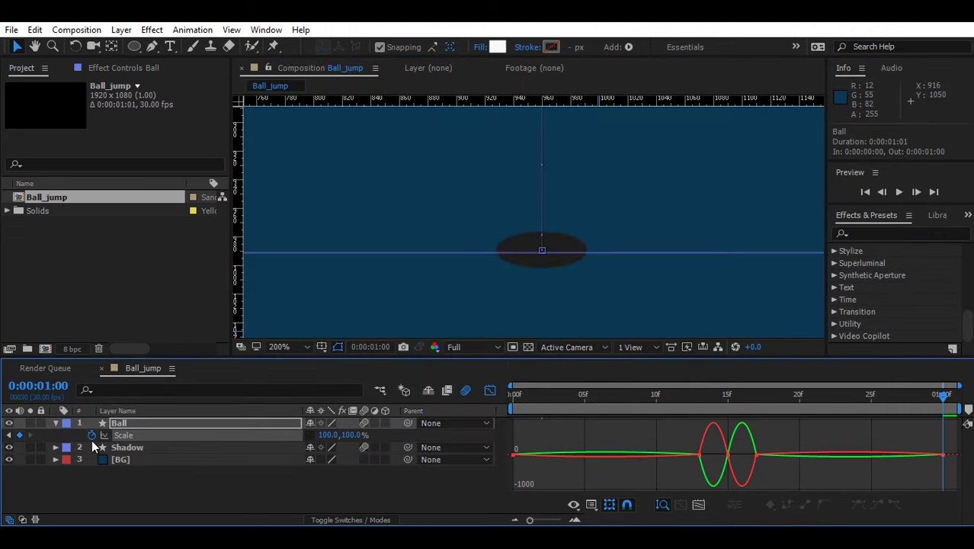
click(54, 423)
key(p)
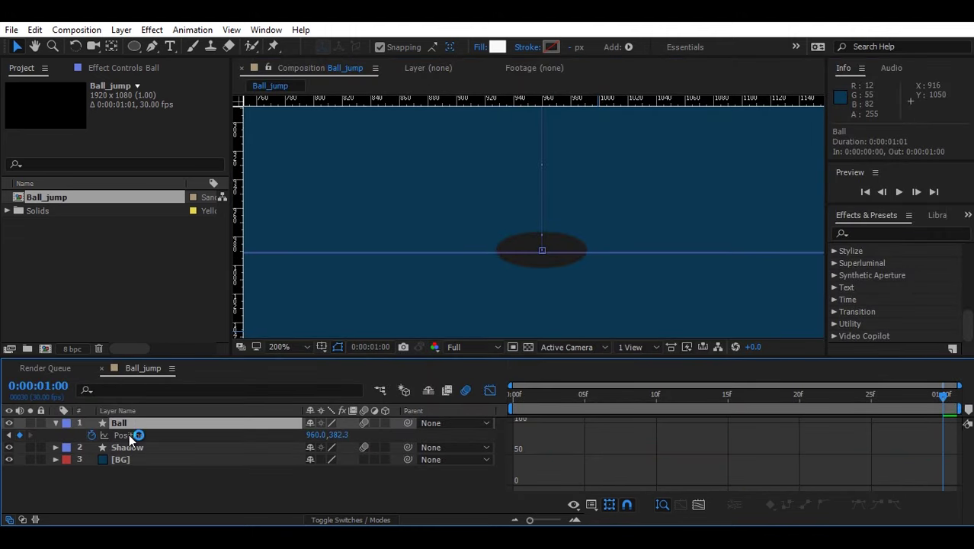
click(130, 434)
key(grave)
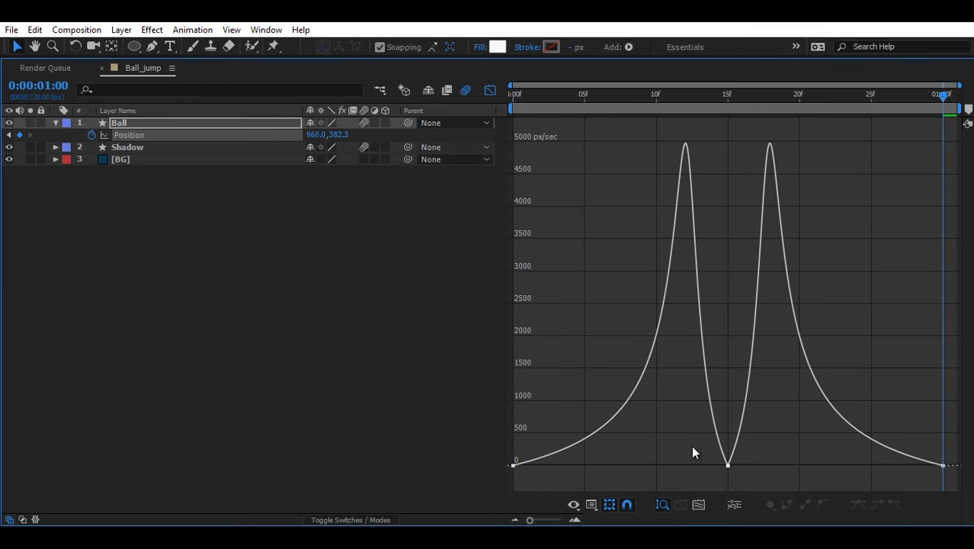
key(grave)
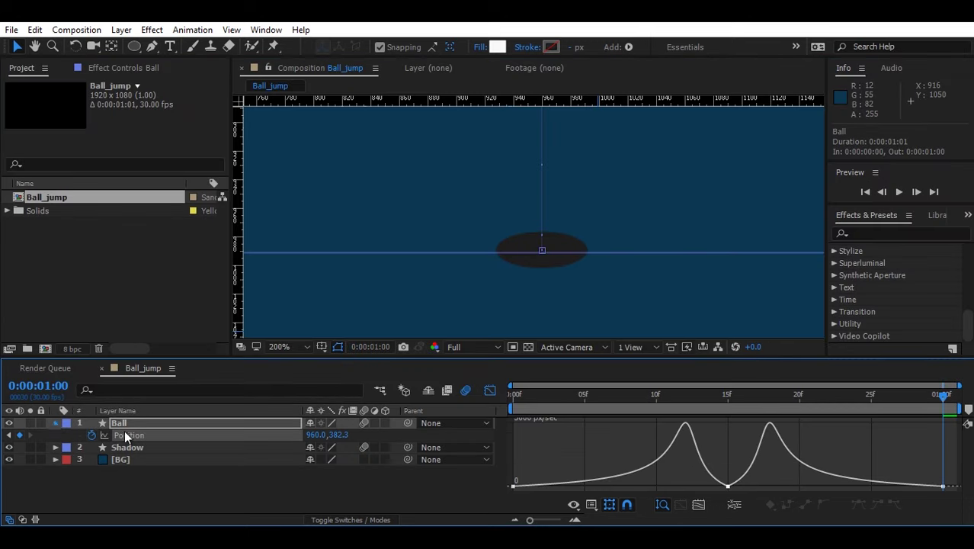
key(p)
Drag the Shadow Scale keyframe influence handles out to 100% on both ends.
click(156, 438)
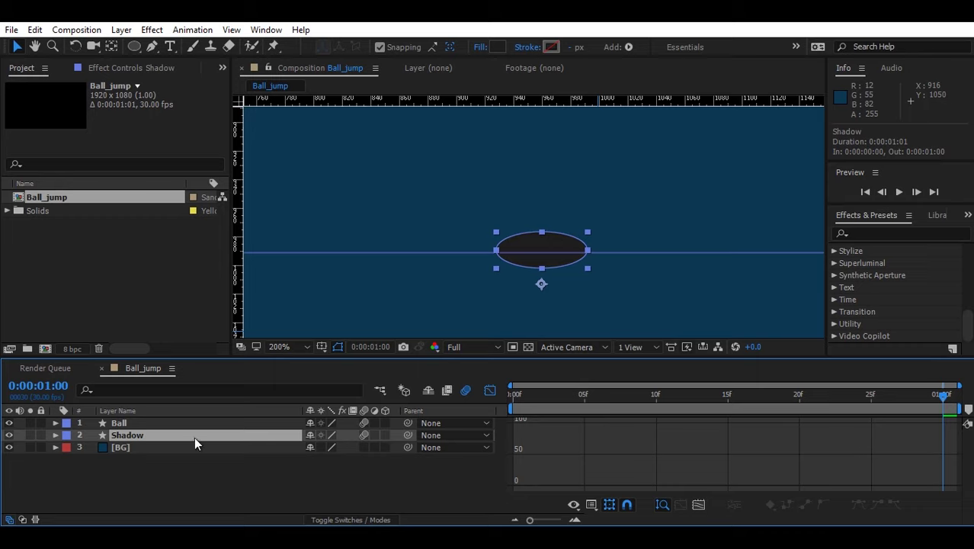
key(s)
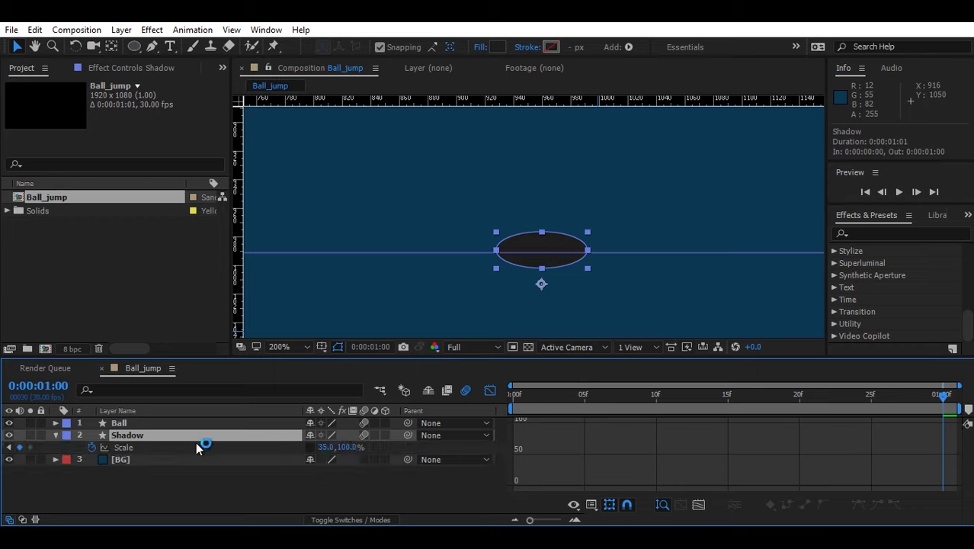
click(196, 447)
drag(590, 439, 429, 478)
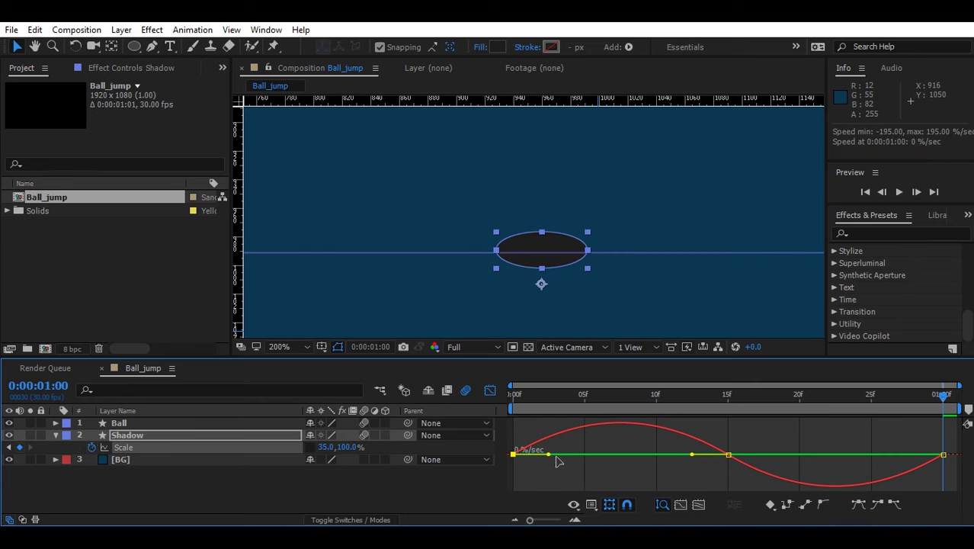
drag(547, 457, 651, 455)
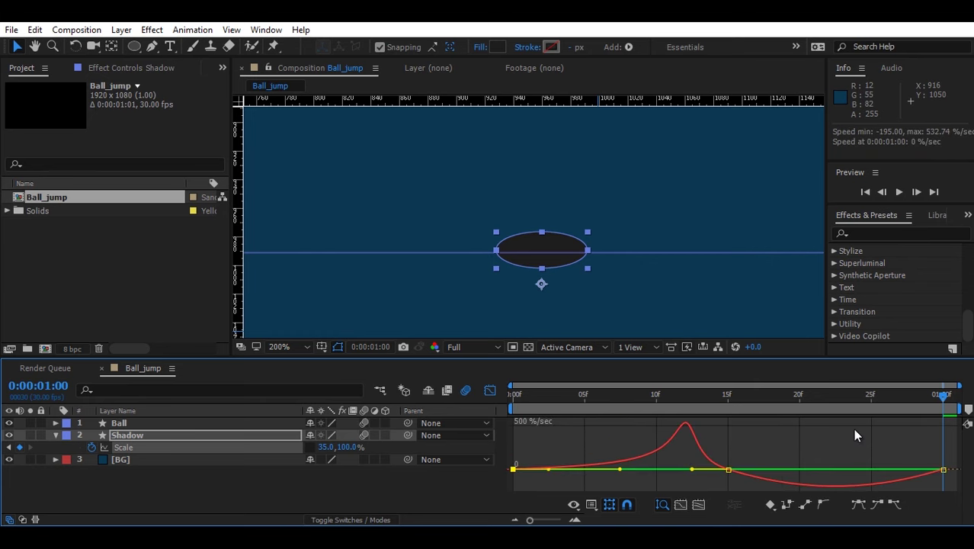
key(grave)
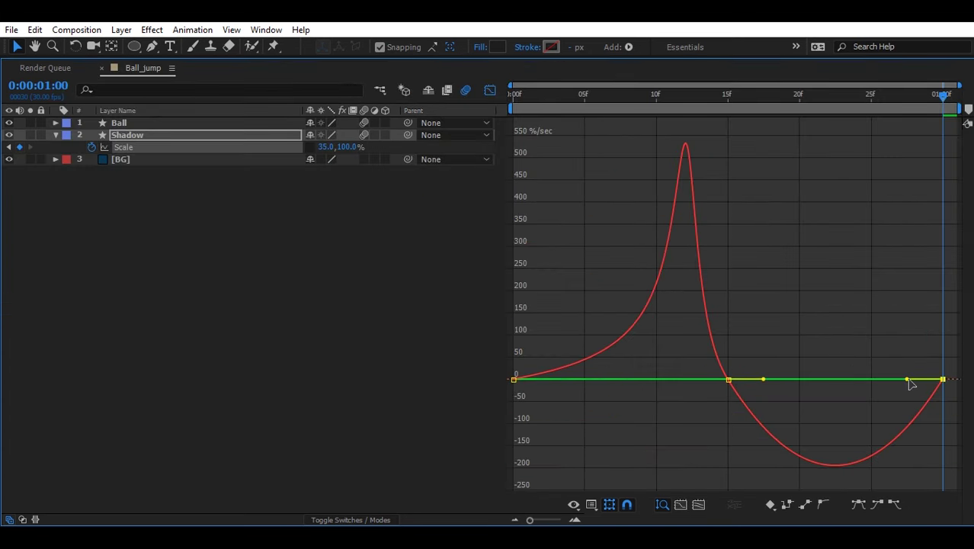
drag(911, 383, 778, 377)
key(grave)
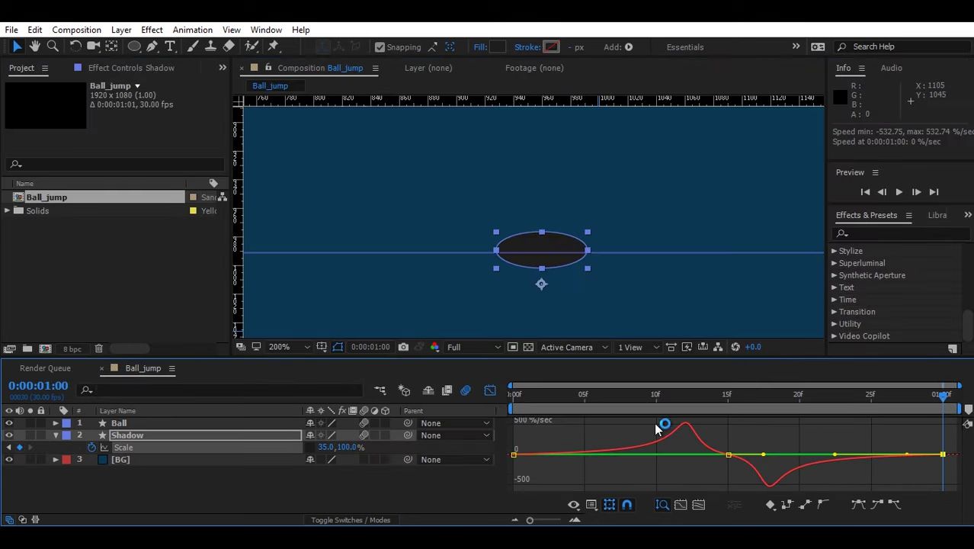
click(431, 485)
Maximize the Composition viewer, fit the frame to view, and play the bounce from frame 0.
click(528, 397)
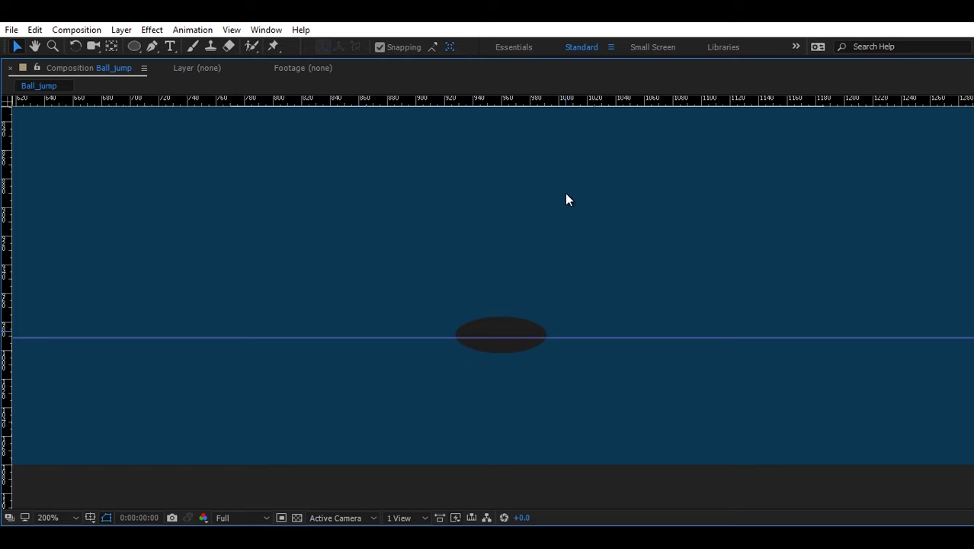
key(grave)
key(shift+slash)
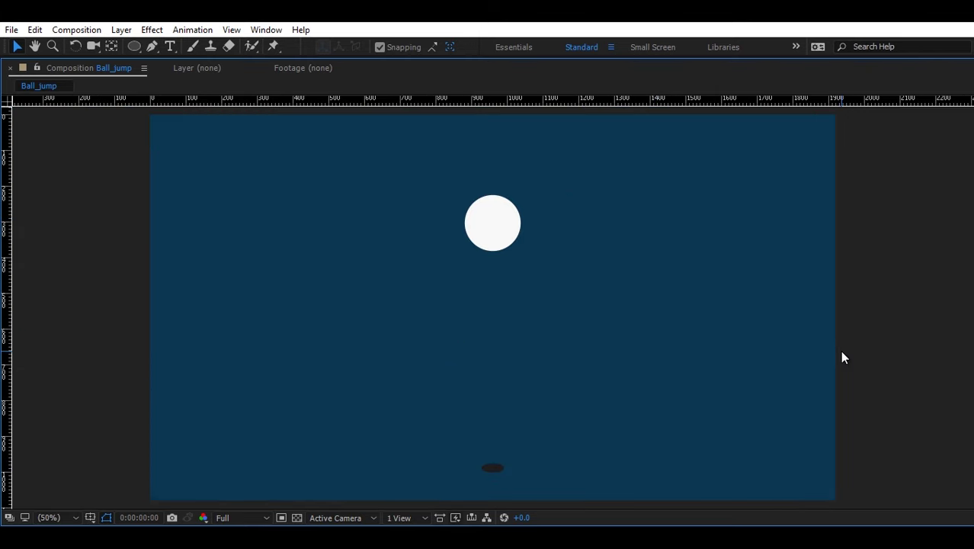
key(space)
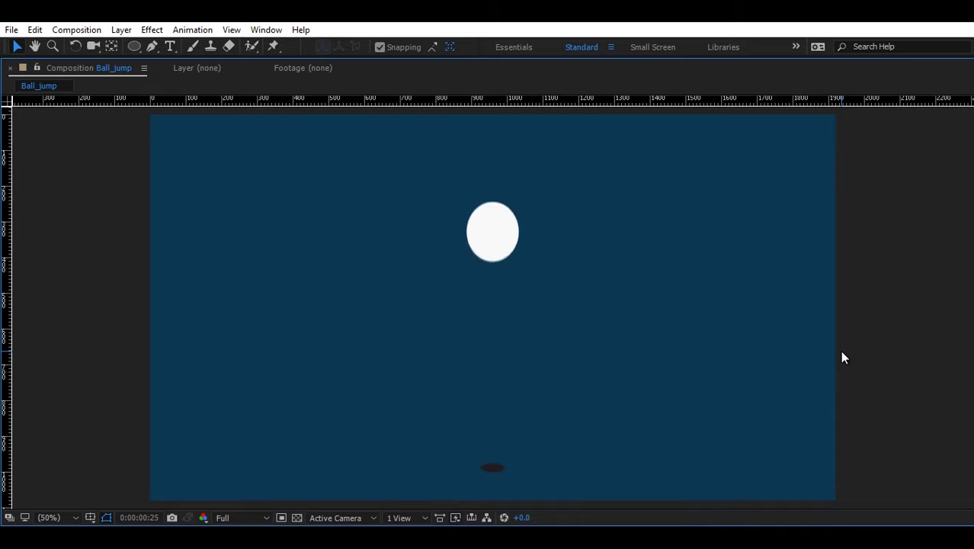